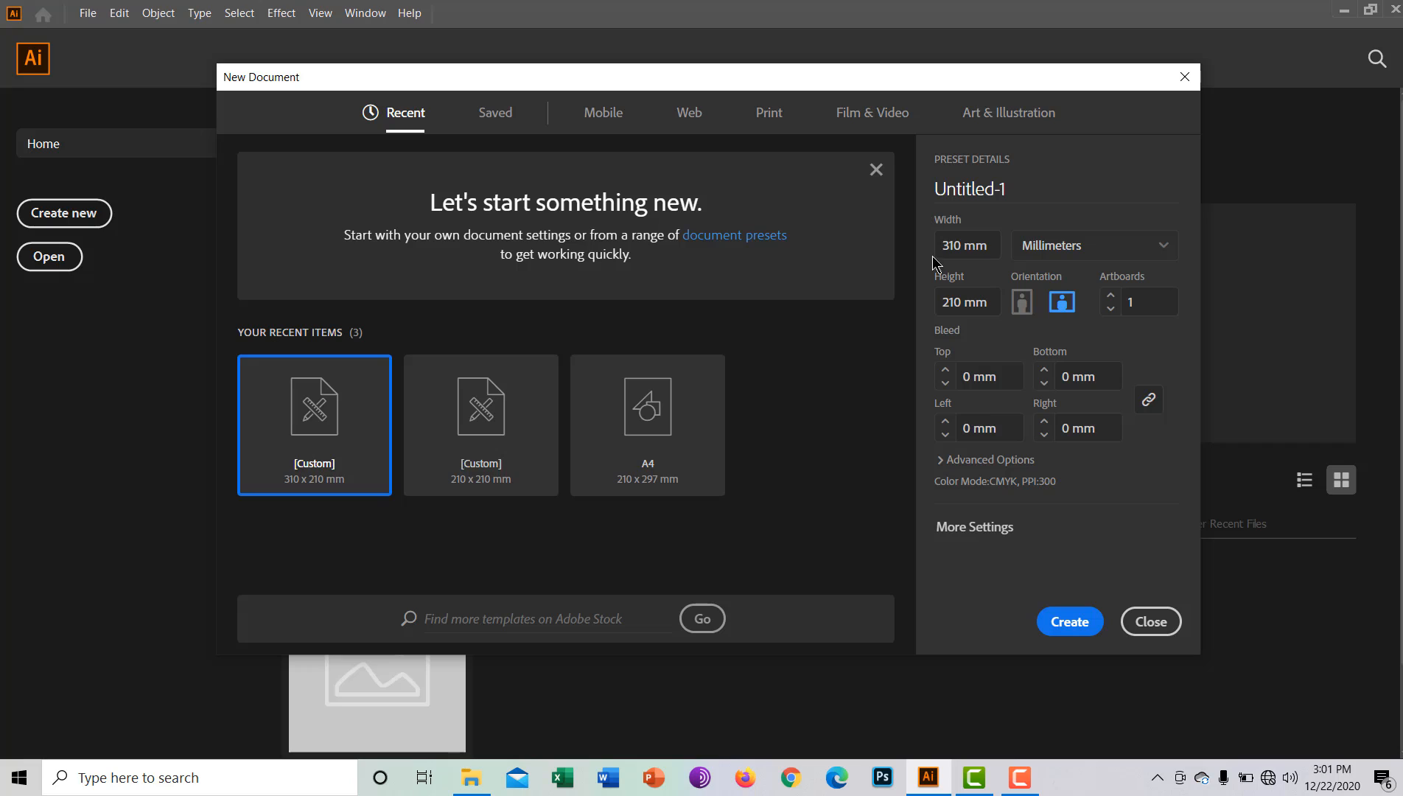
# Create a landscape document named "v 3D LOGO DESIGN", 310 mm wide by 210 mm high, with one artboard.
pyautogui.click(964, 243)
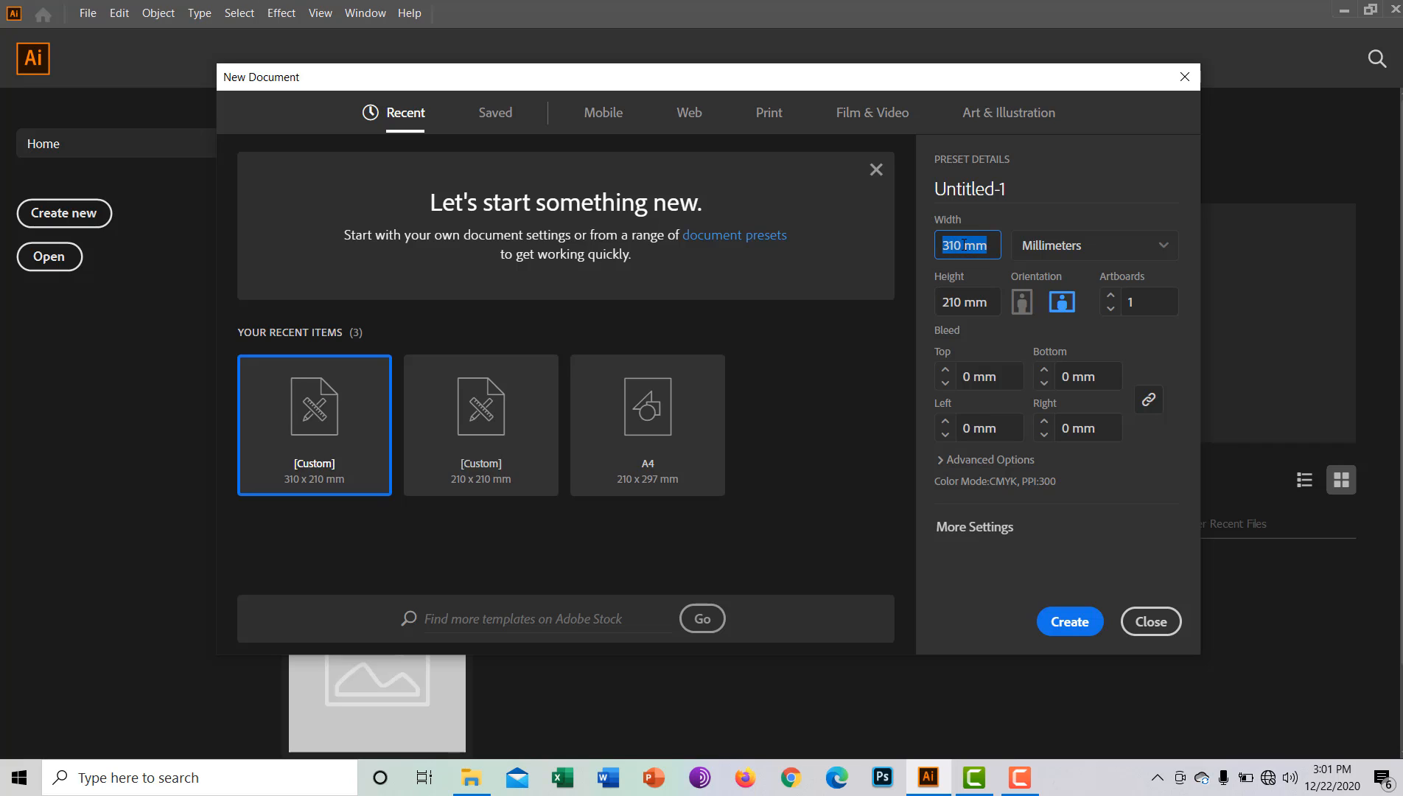
pyautogui.click(966, 298)
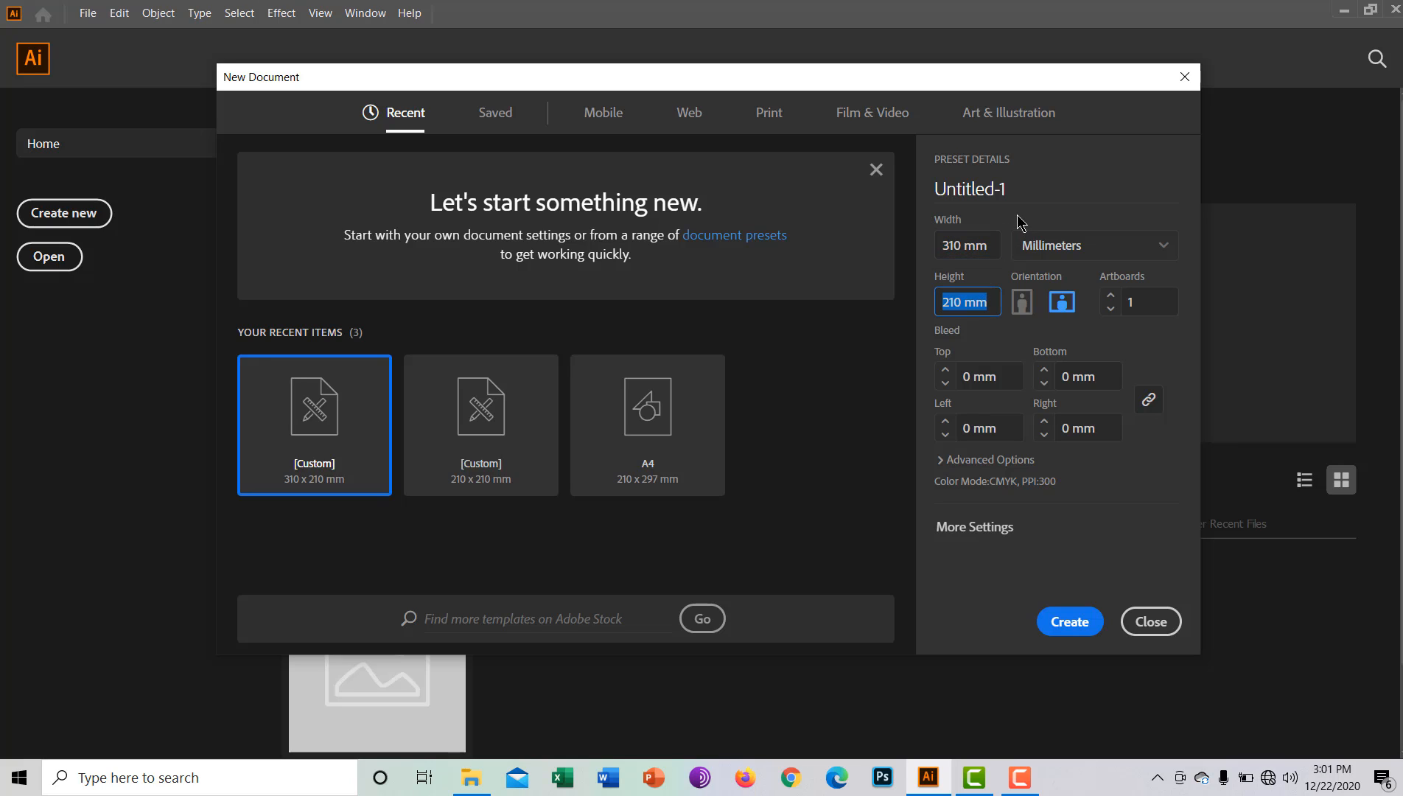
pyautogui.click(1026, 179)
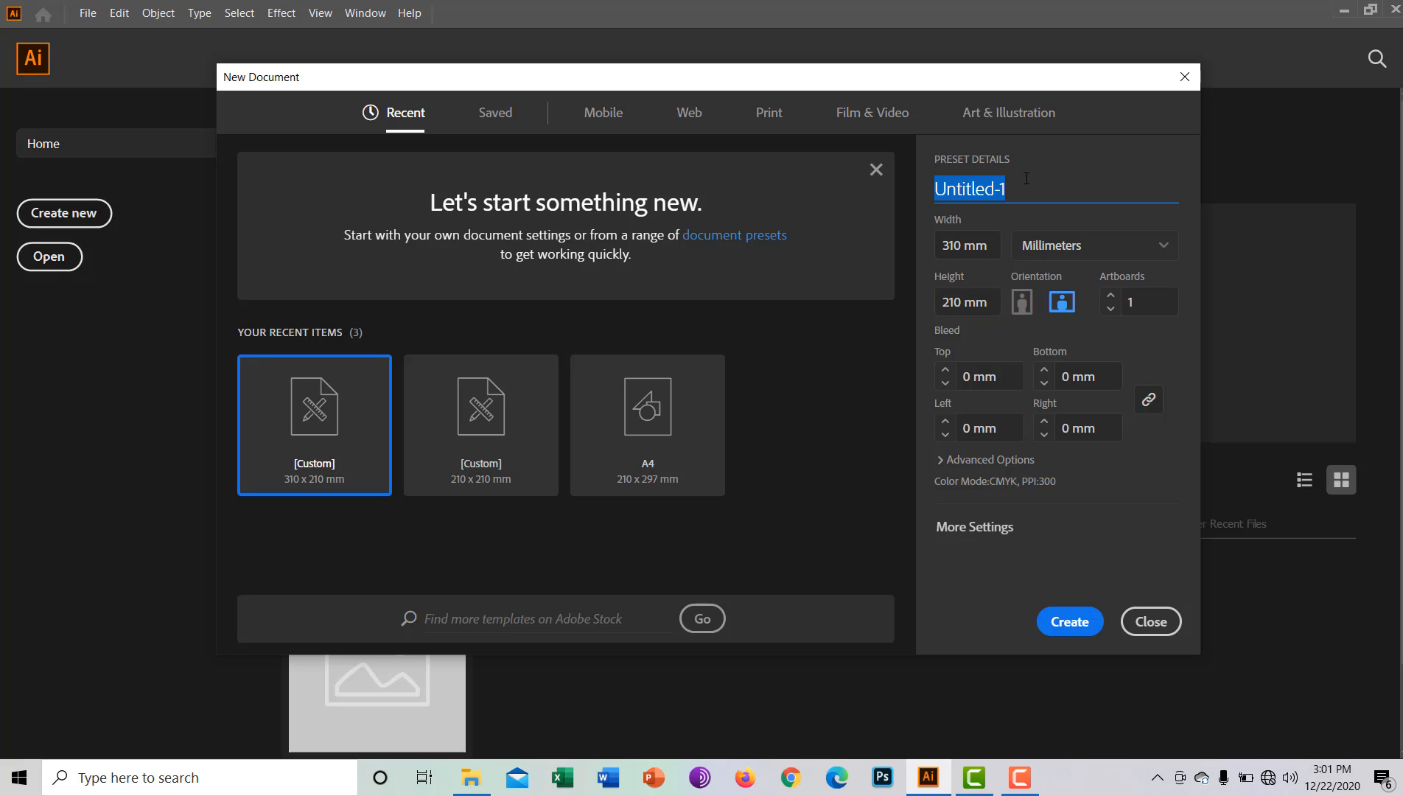
pyautogui.press('BackSpace')
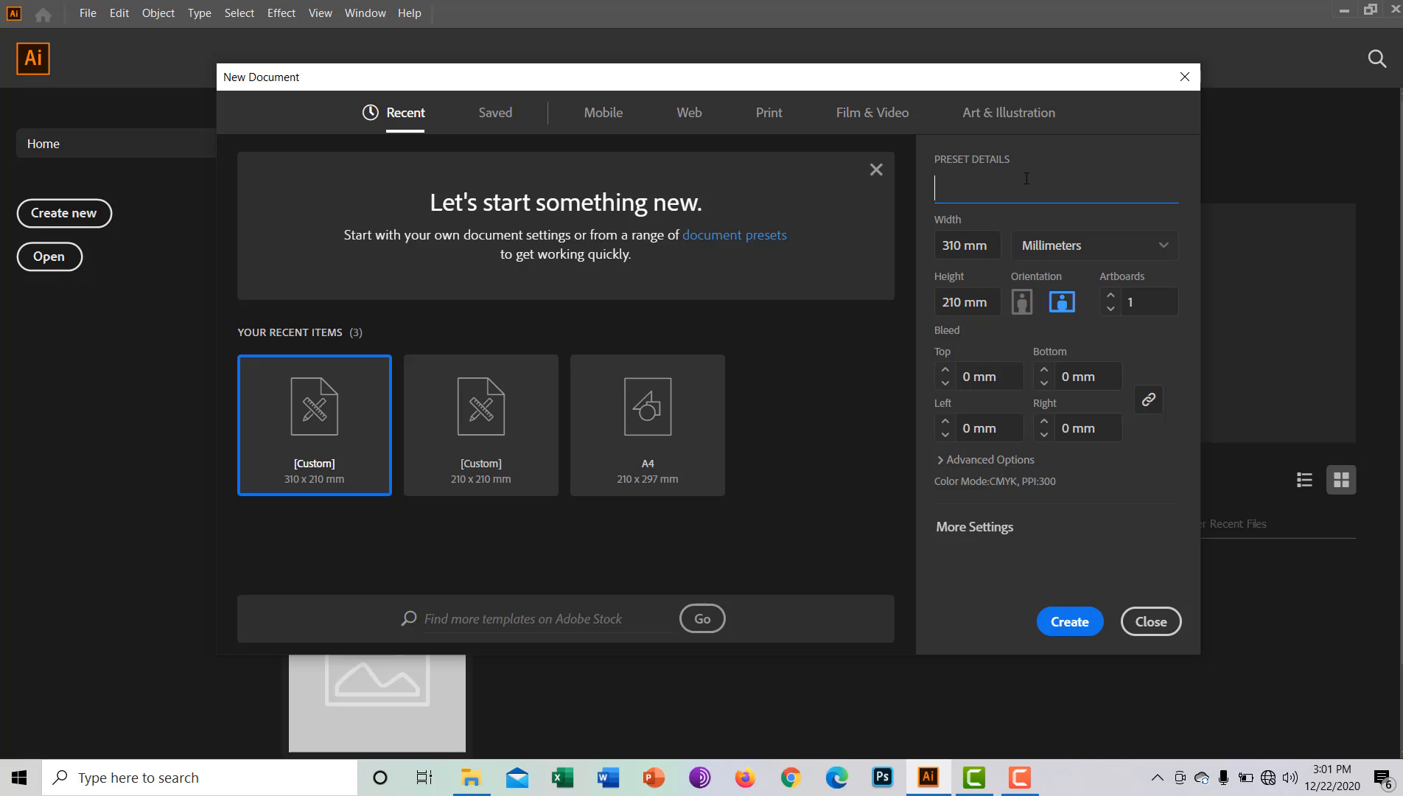
pyautogui.write('V')
pyautogui.write('3D LOGO DESIGN')
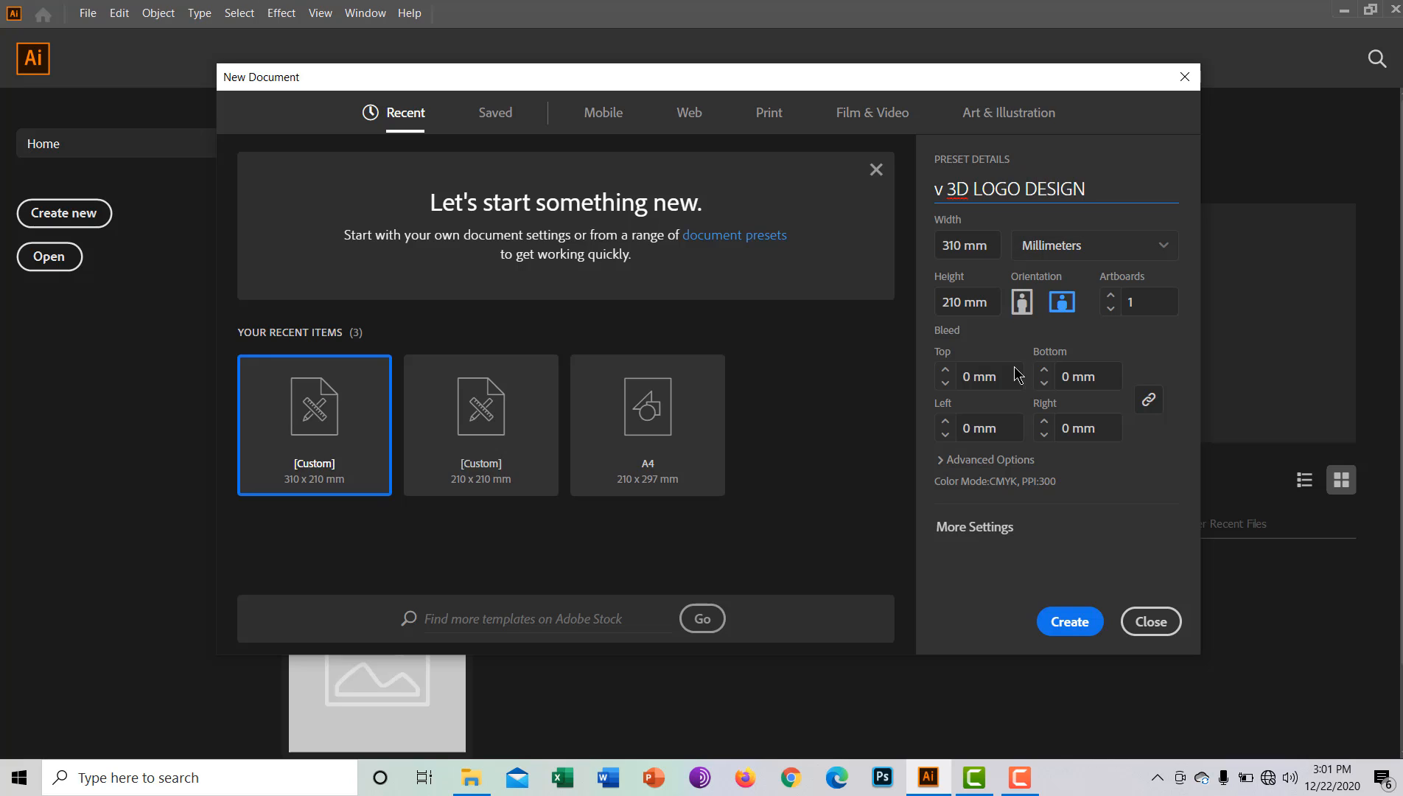
pyautogui.click(1066, 631)
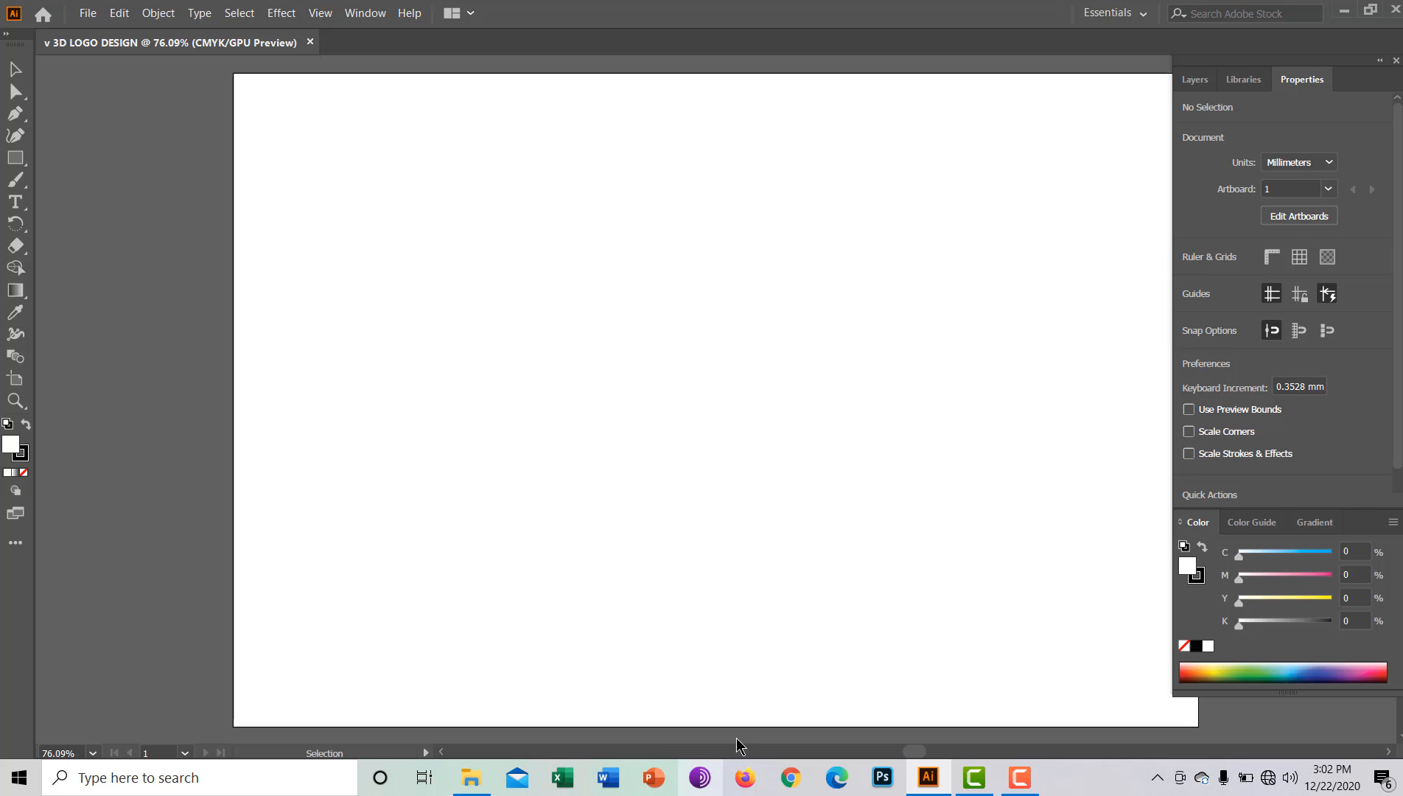
# Add the letter V as point text near the artboard's upper-left corner and scale it to about 80 mm by 169 mm.
pyautogui.moveTo(910, 755); pyautogui.dragTo(920, 755)
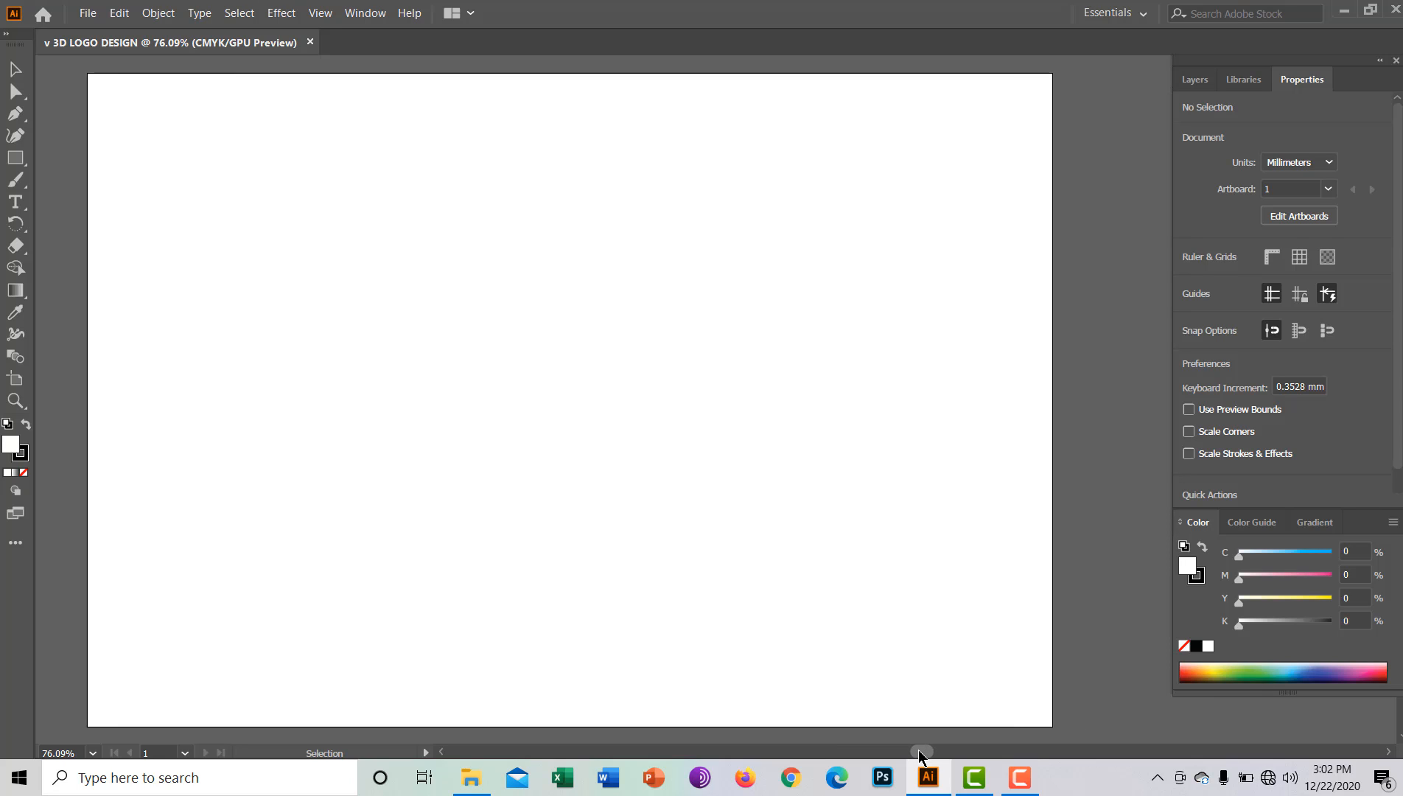
pyautogui.click(28, 210)
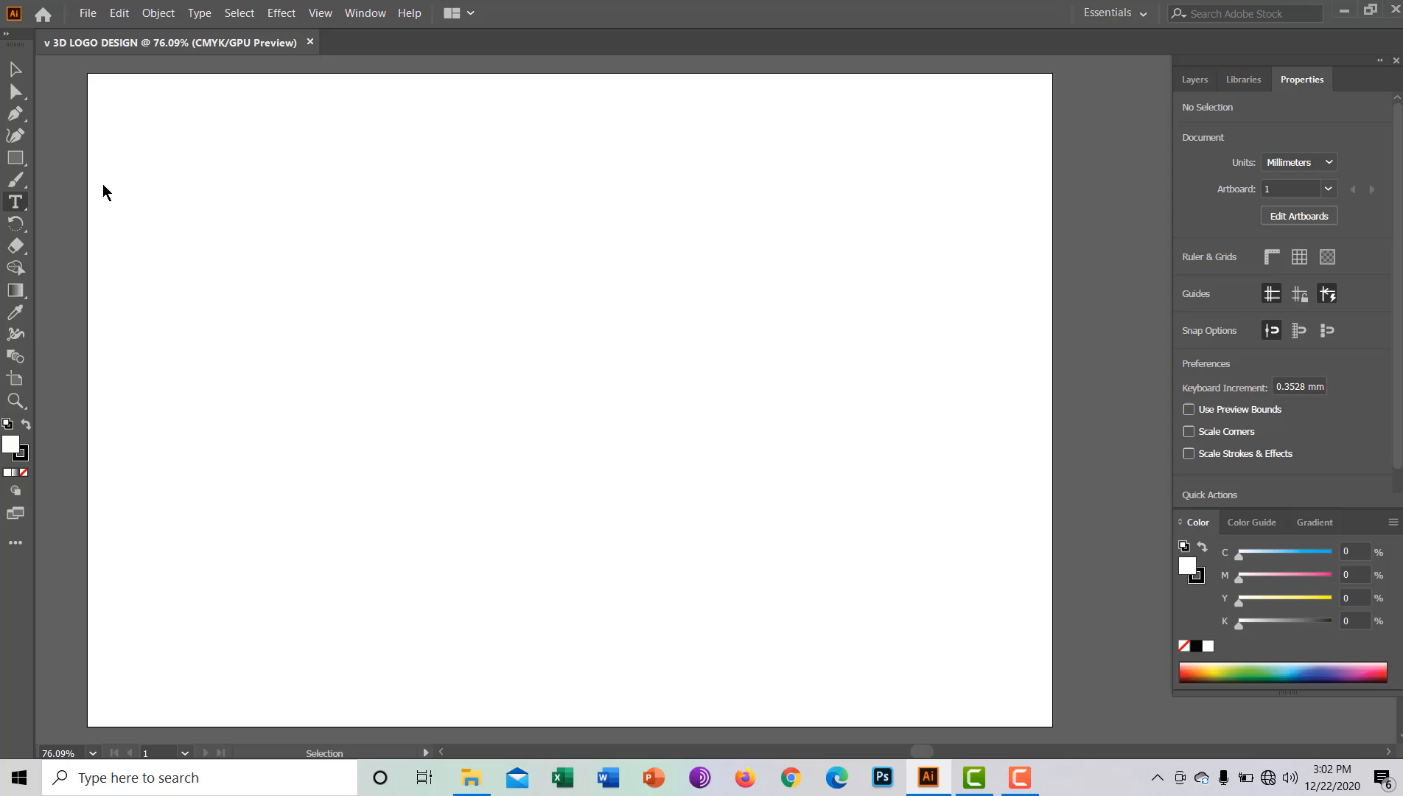
pyautogui.click(169, 157)
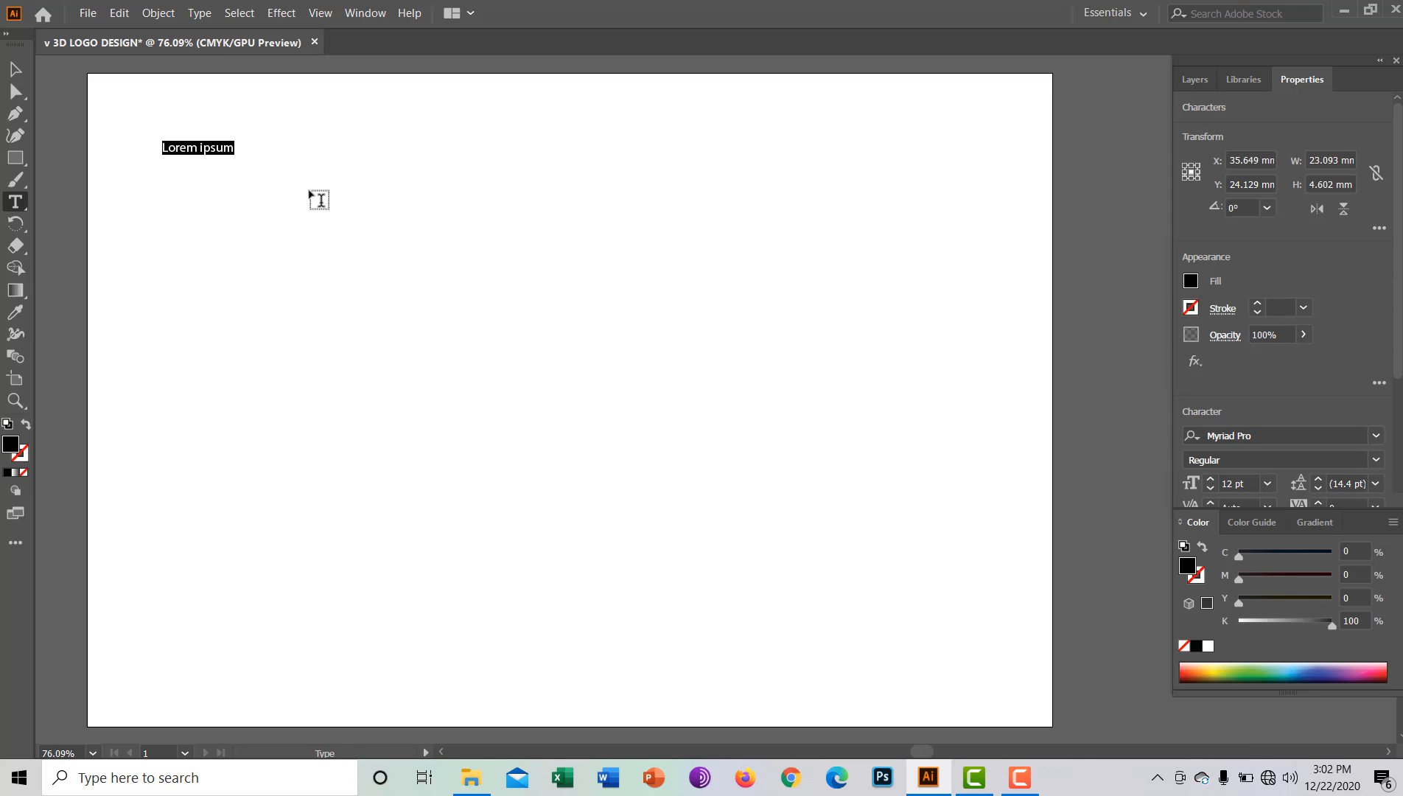
pyautogui.write('v')
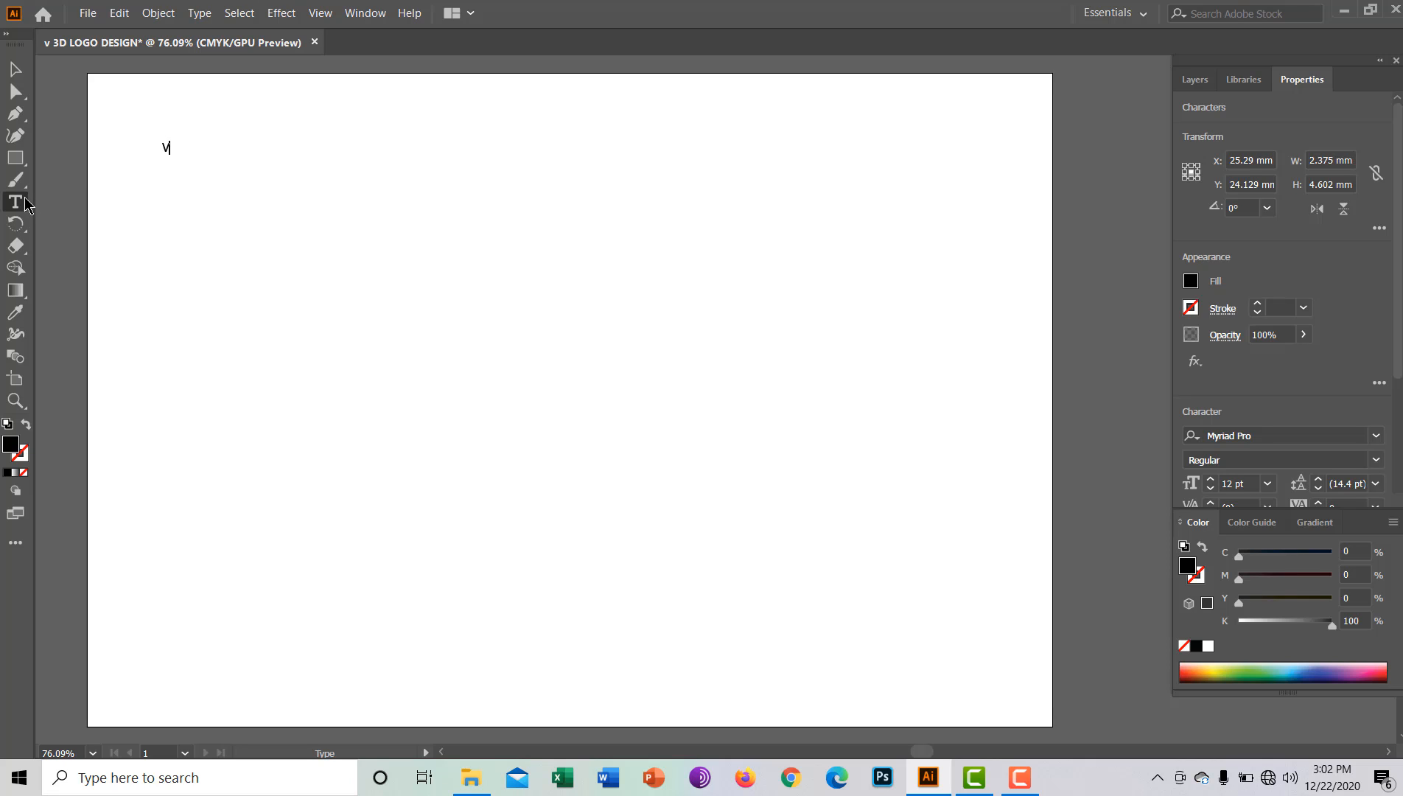
pyautogui.rightClick(24, 198)
pyautogui.click(78, 203)
pyautogui.click(16, 70)
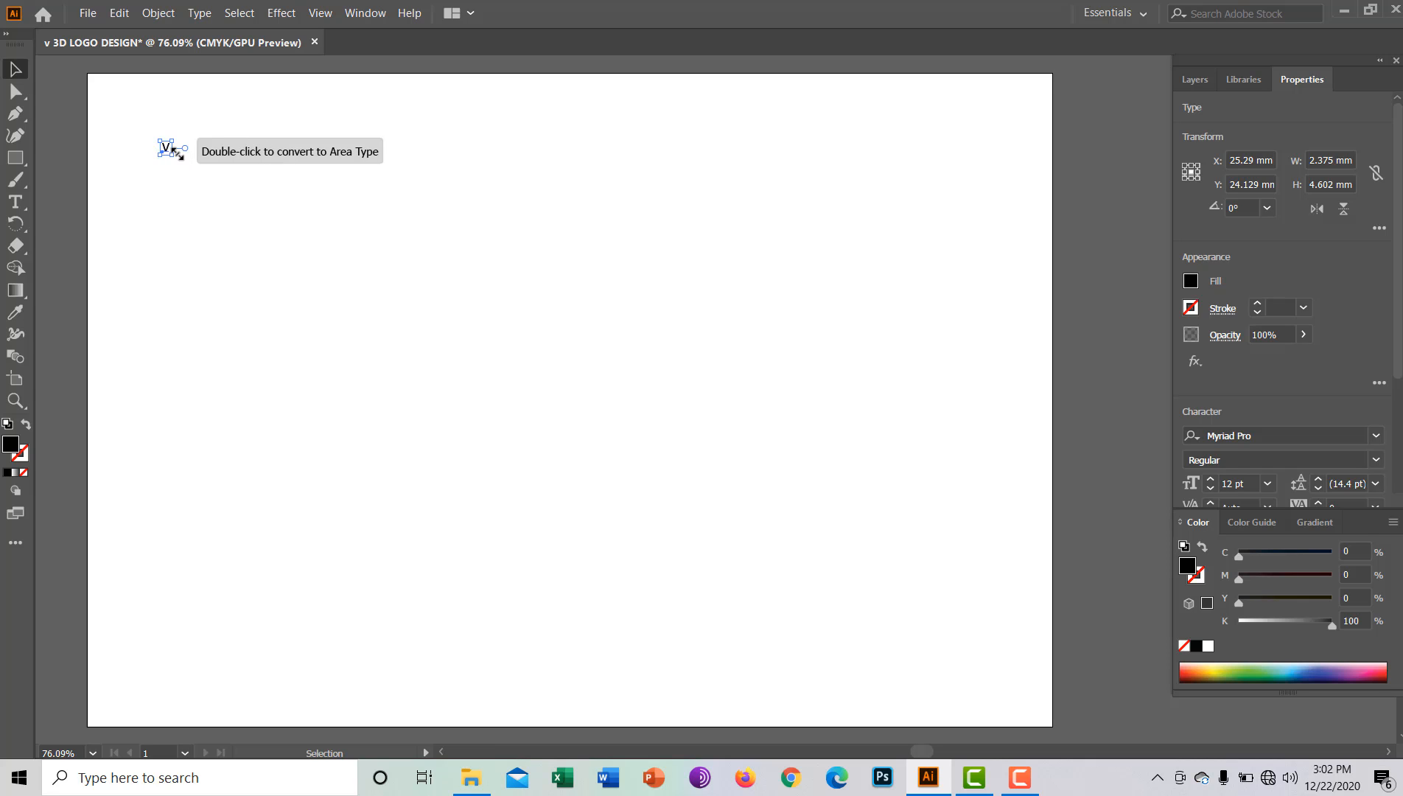
pyautogui.moveTo(173, 156); pyautogui.dragTo(558, 669)
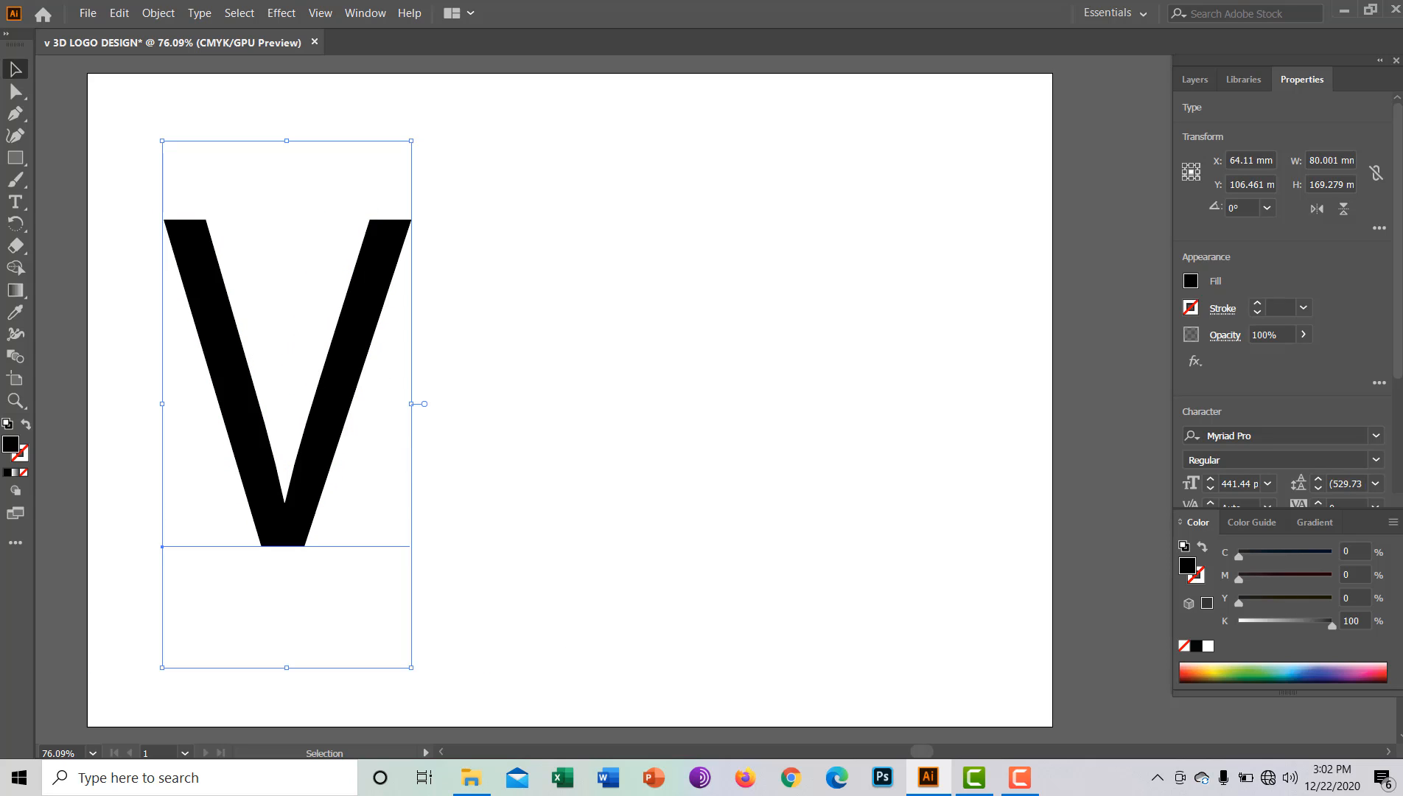
# Fill the V with pinkish red and duplicate it across the artboard to make a row of three.
pyautogui.click(1380, 664)
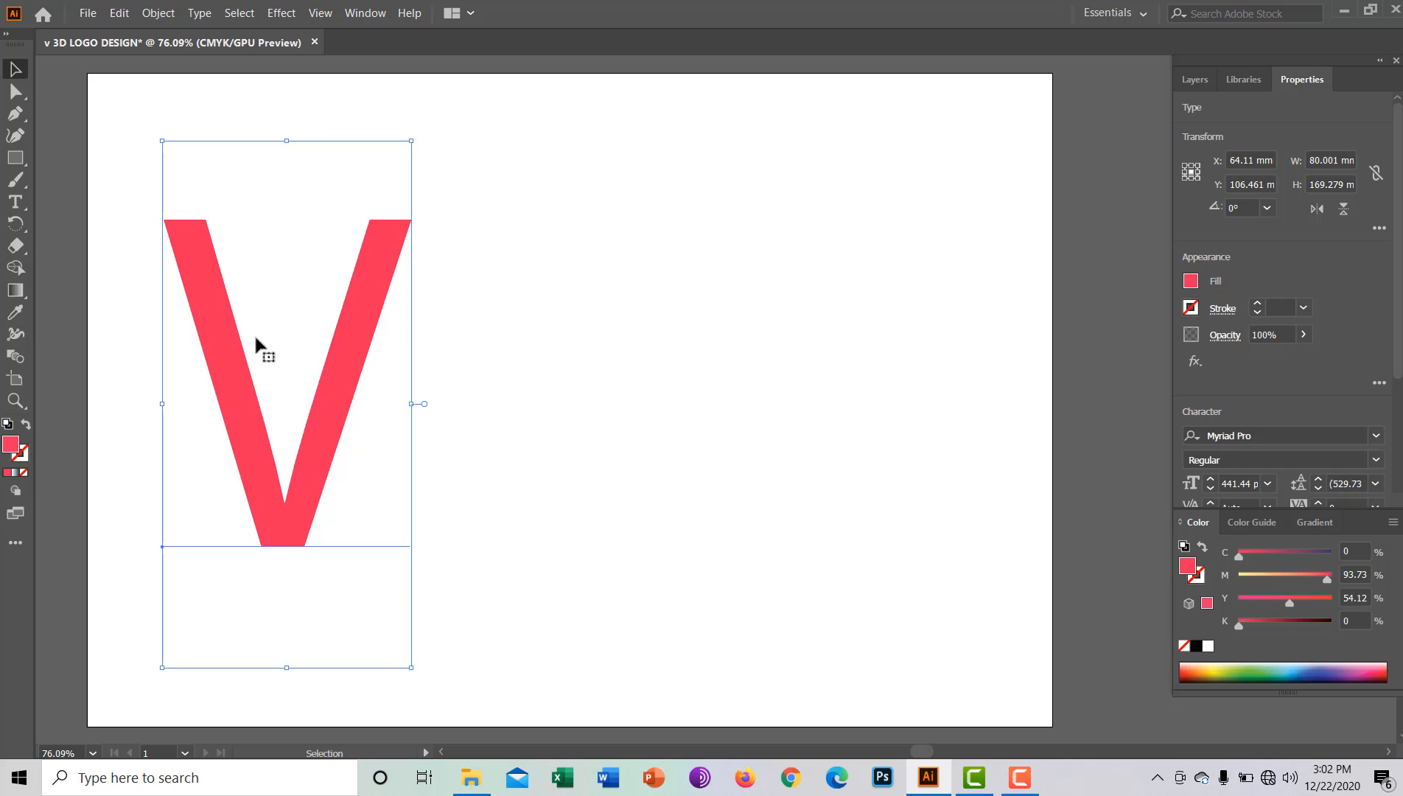
pyautogui.moveTo(264, 355); pyautogui.dragTo(843, 363)
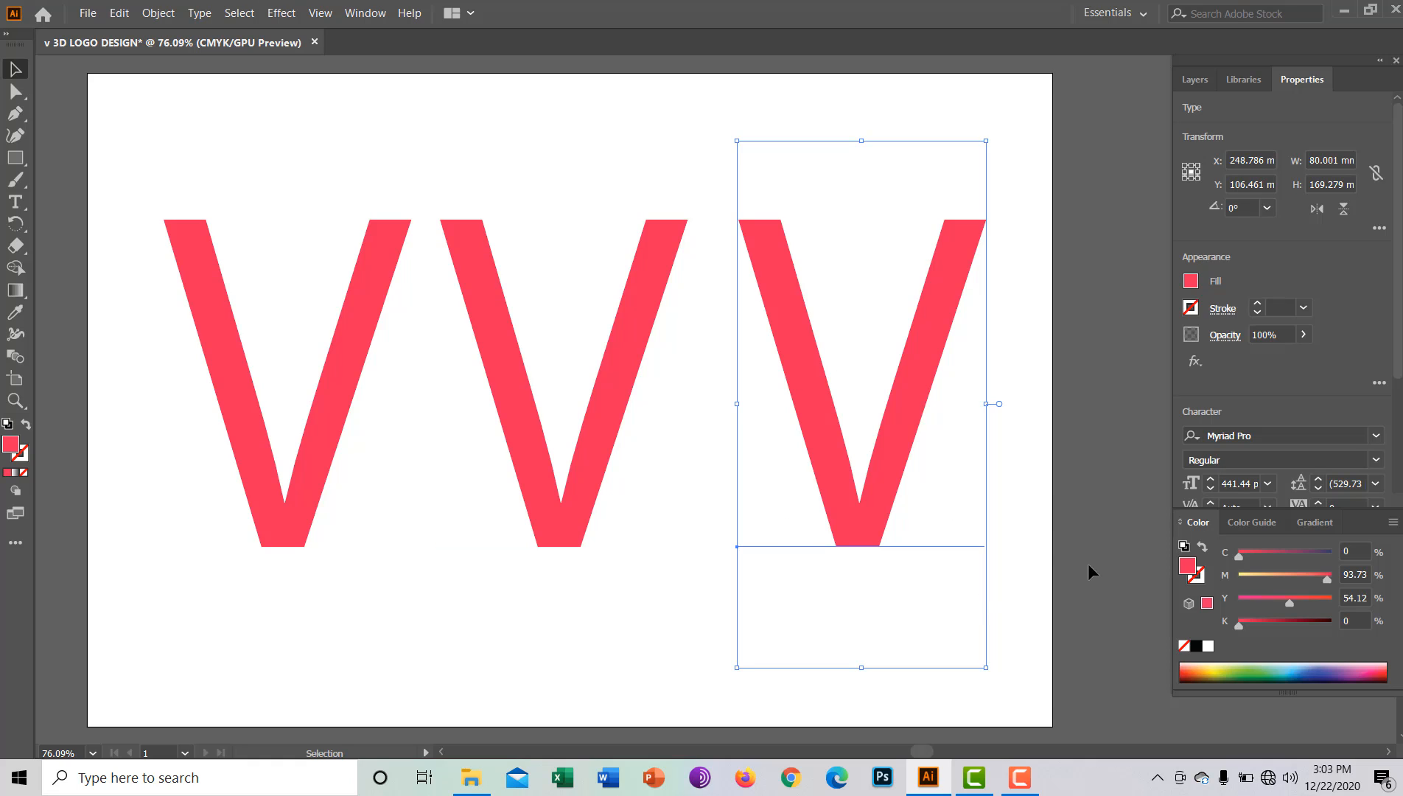
# Recolor the right-hand V light blue and the left-hand V purple.
pyautogui.click(1294, 672)
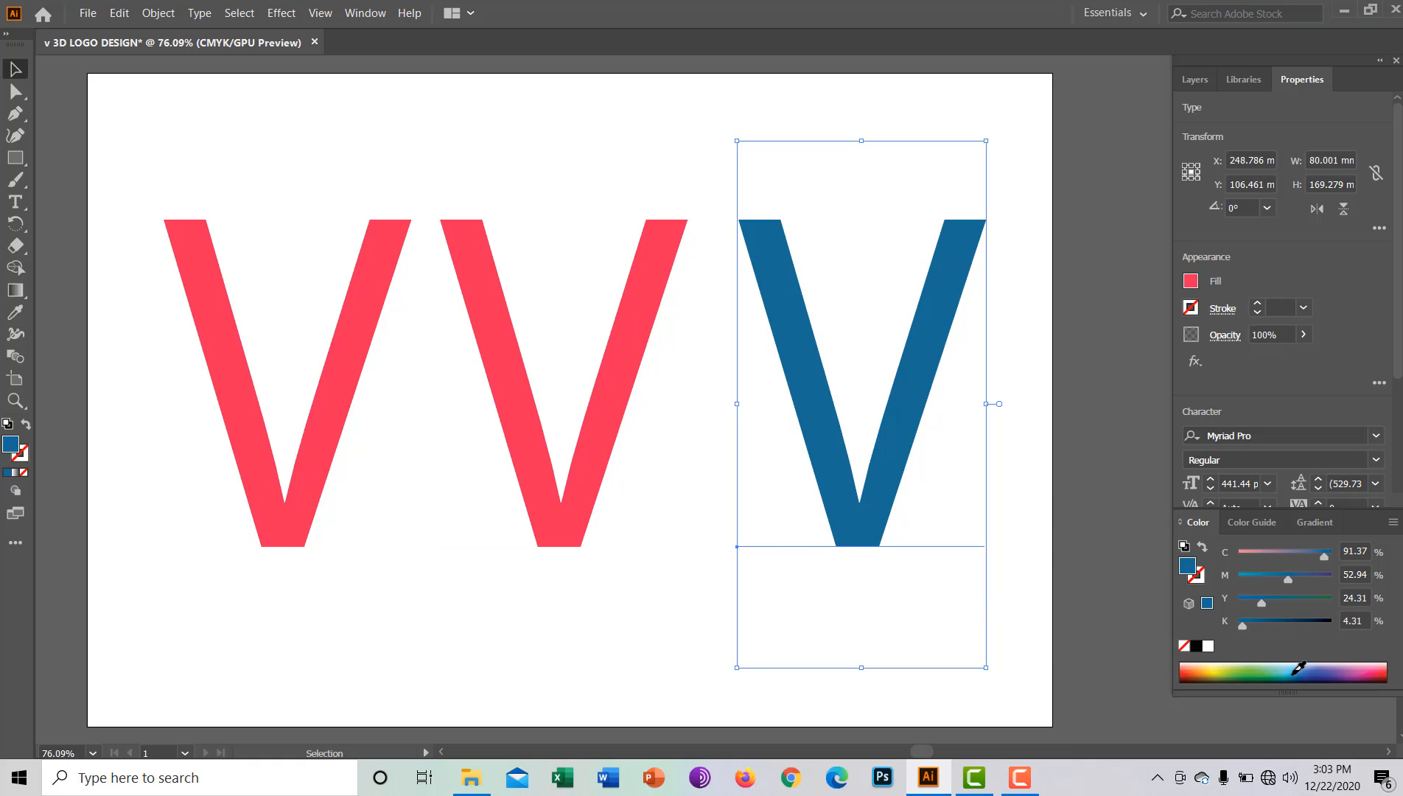
pyautogui.moveTo(1293, 674); pyautogui.dragTo(1298, 665)
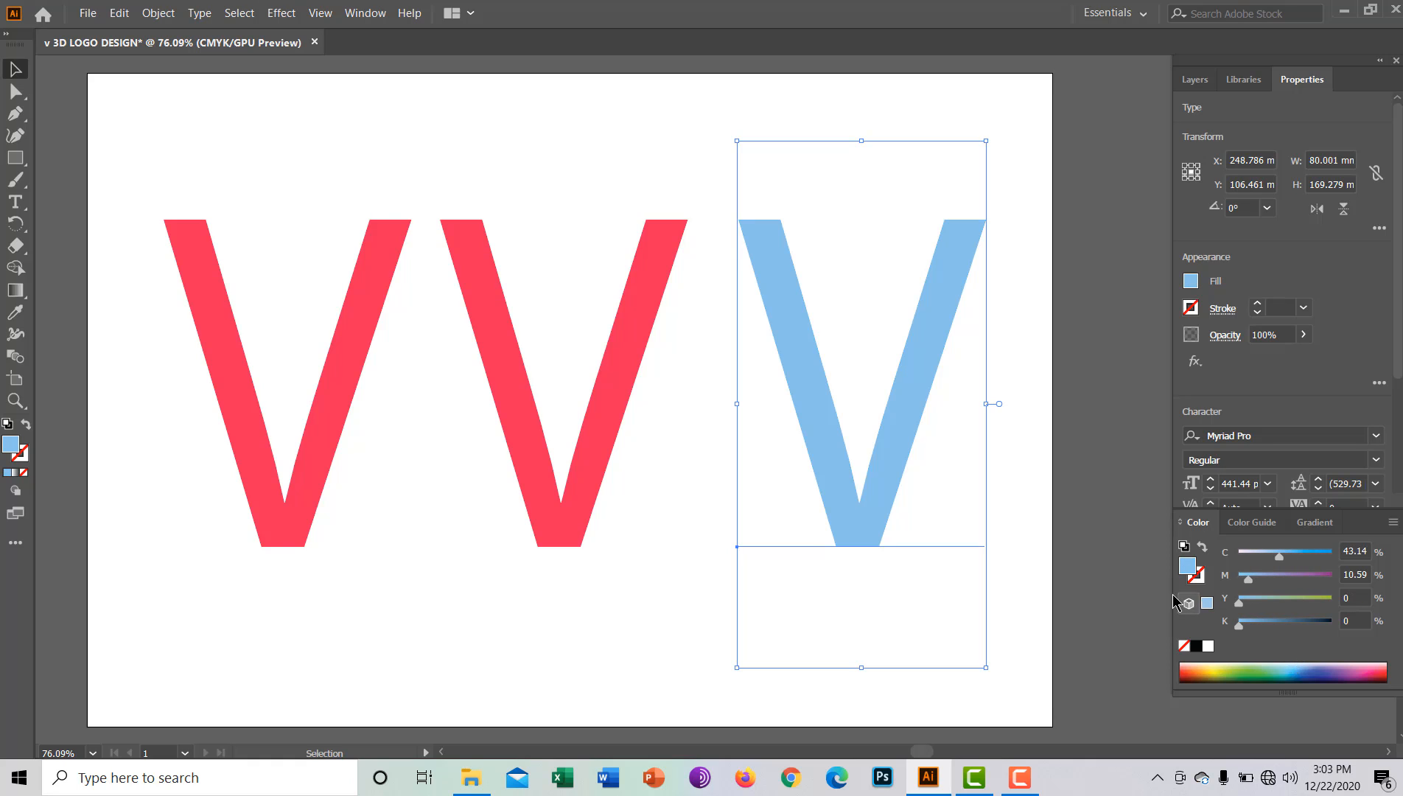
pyautogui.click(310, 391)
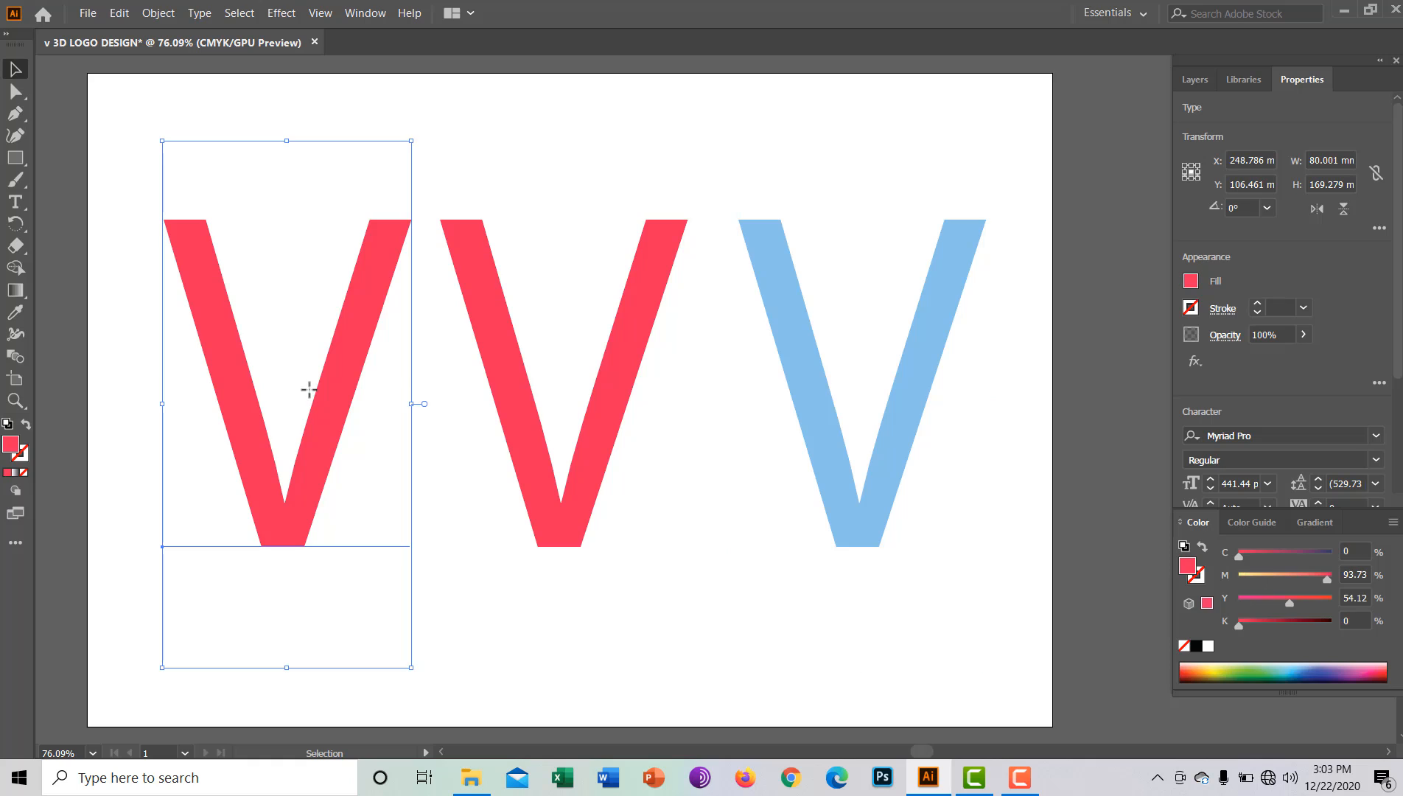
pyautogui.click(1297, 666)
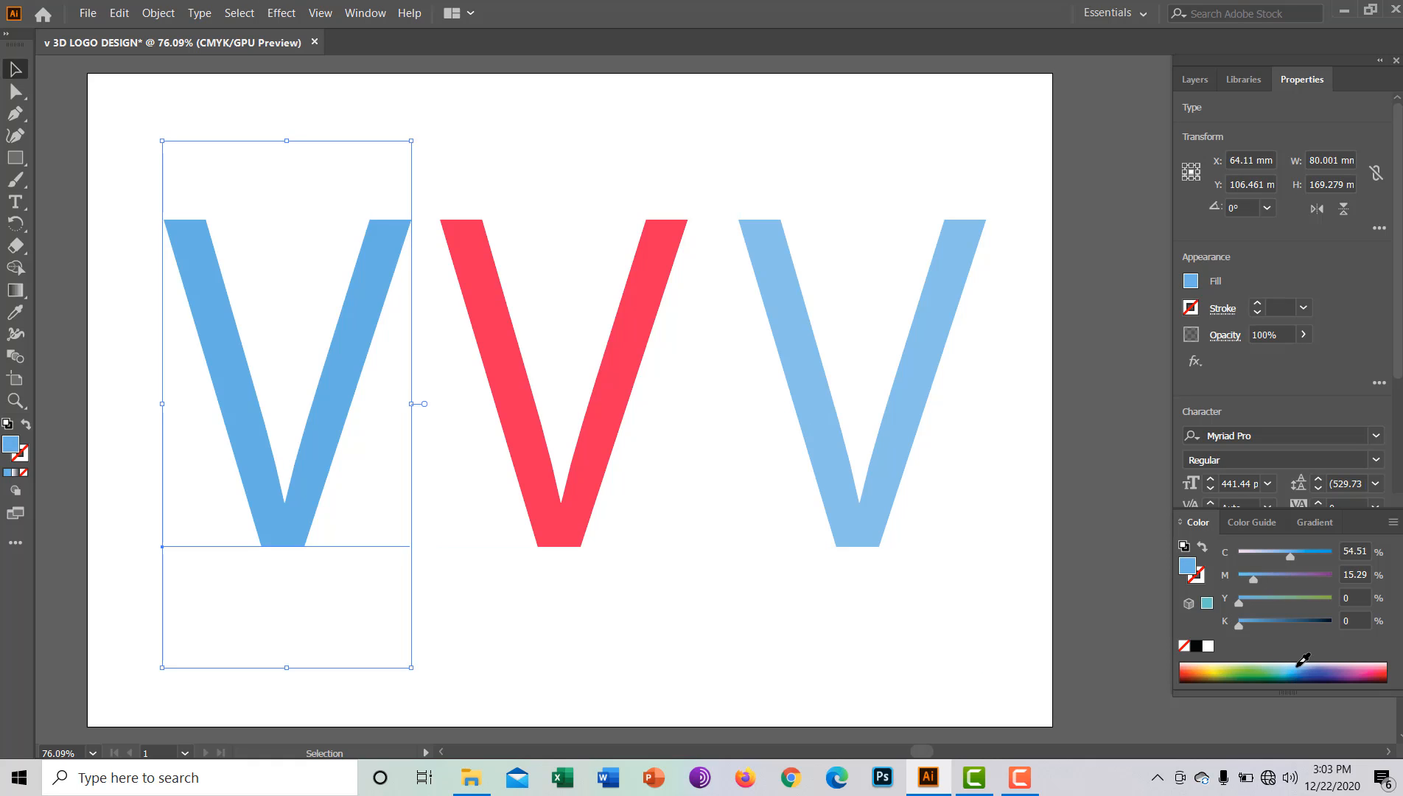
pyautogui.click(1346, 667)
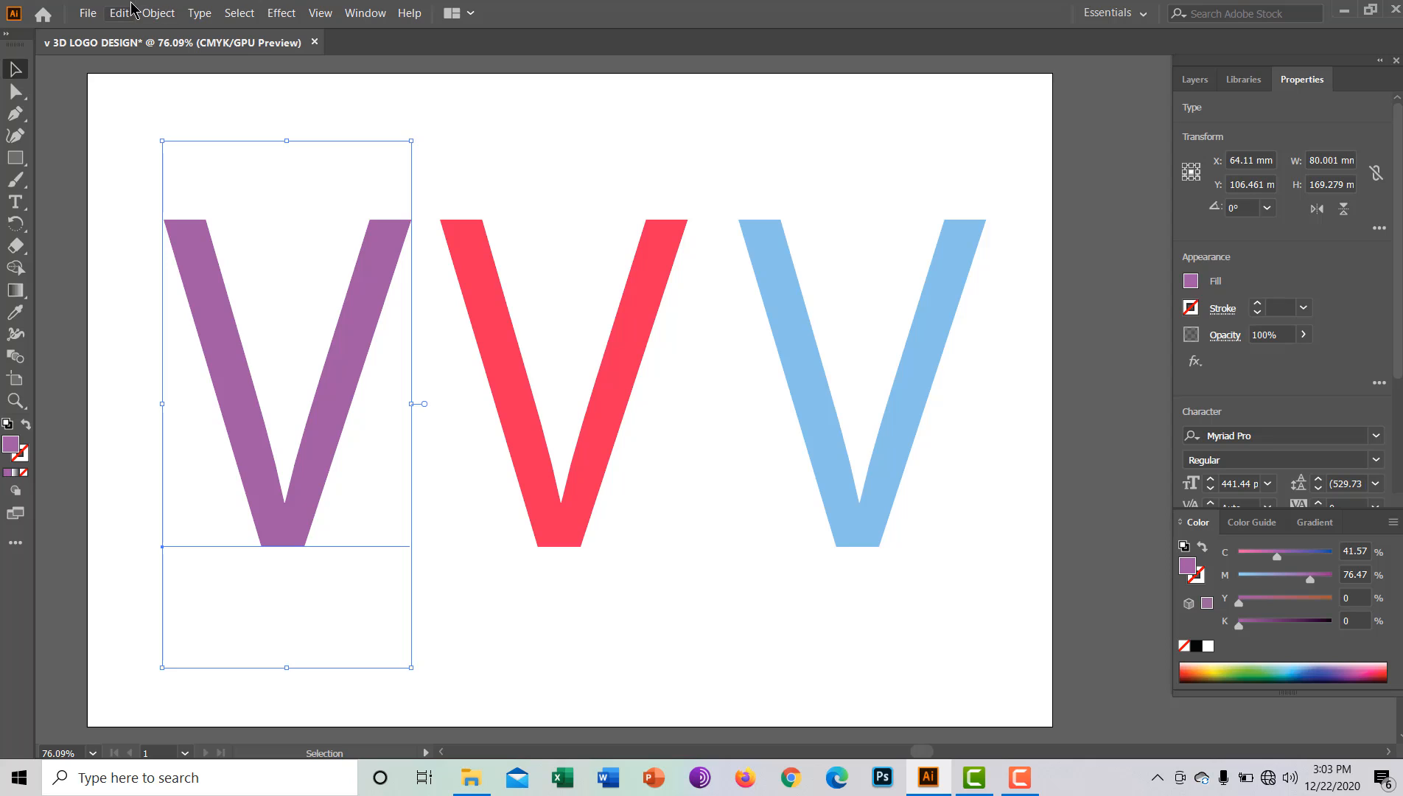
# Apply 3D Extrude & Bevel to the purple V with custom rotation -17°, -21°, 7° and 50 pt depth.
pyautogui.click(280, 13)
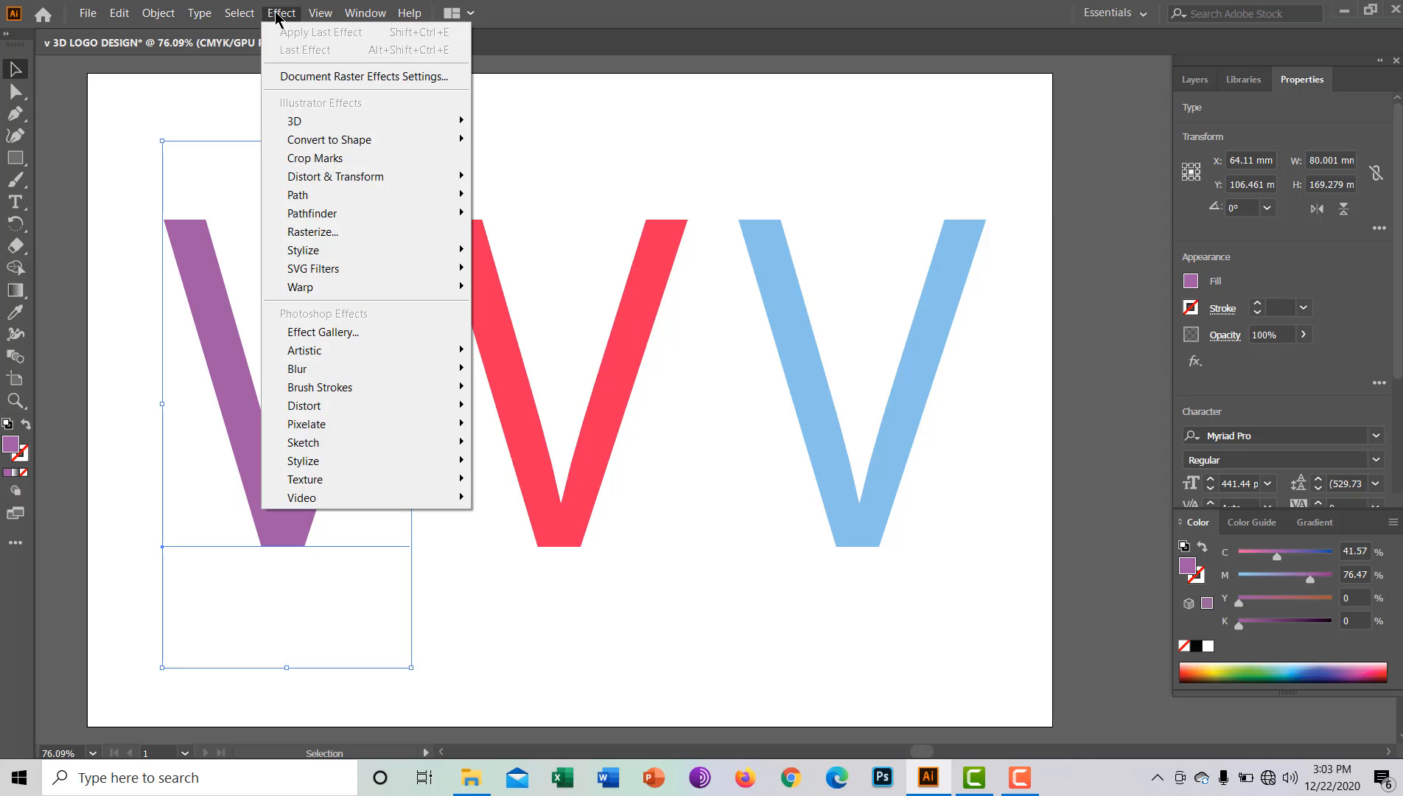
pyautogui.moveTo(310, 125)
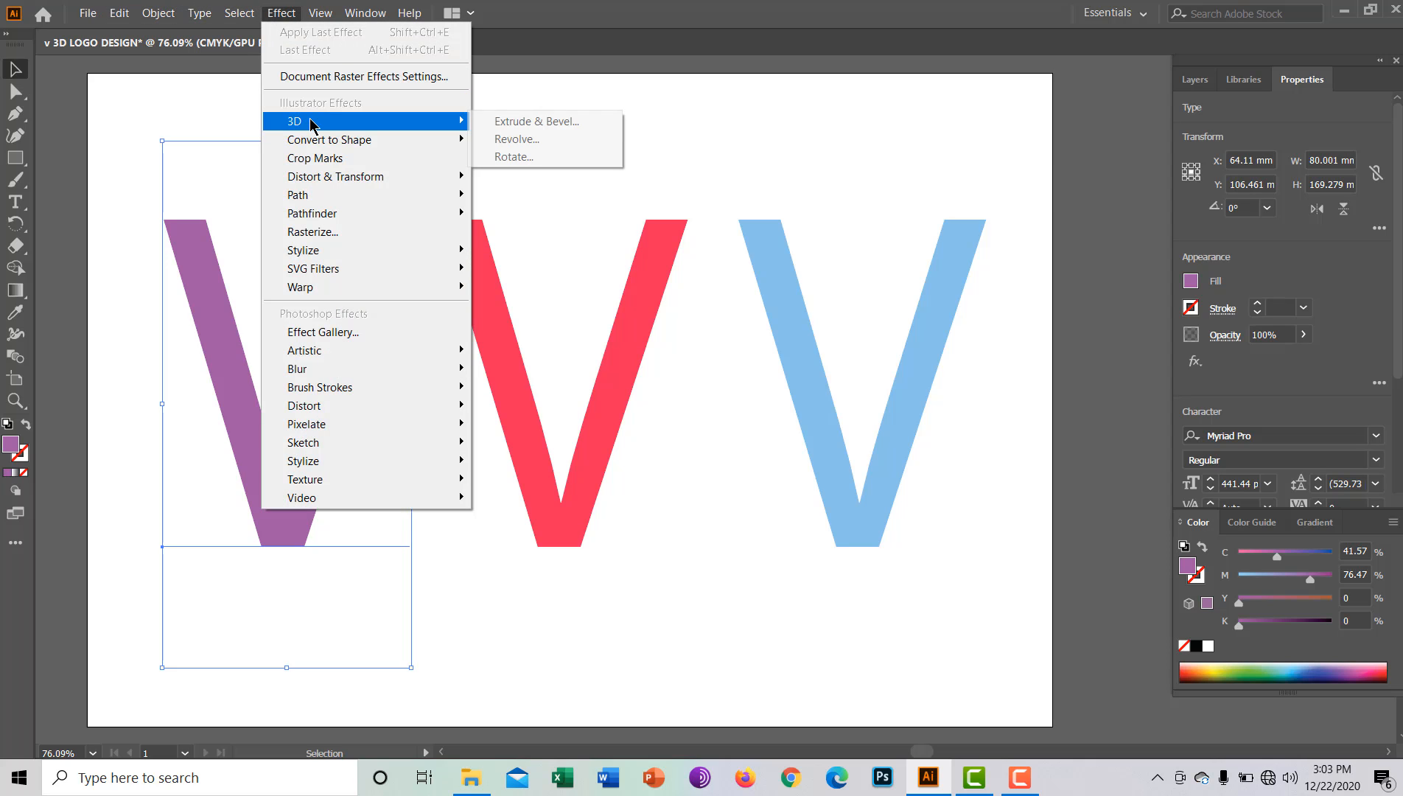
pyautogui.click(514, 127)
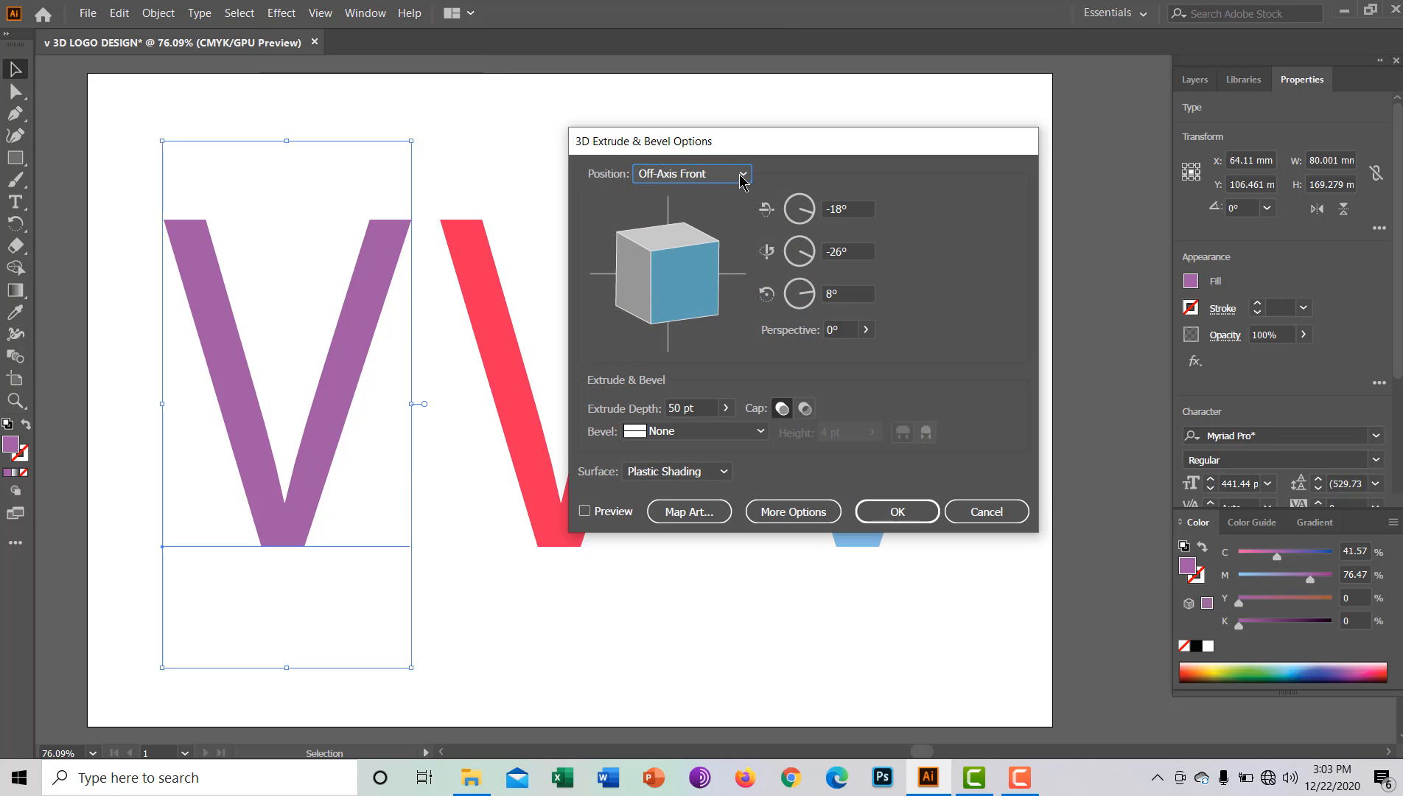
pyautogui.click(741, 177)
pyautogui.click(728, 115)
pyautogui.moveTo(659, 284); pyautogui.dragTo(655, 284)
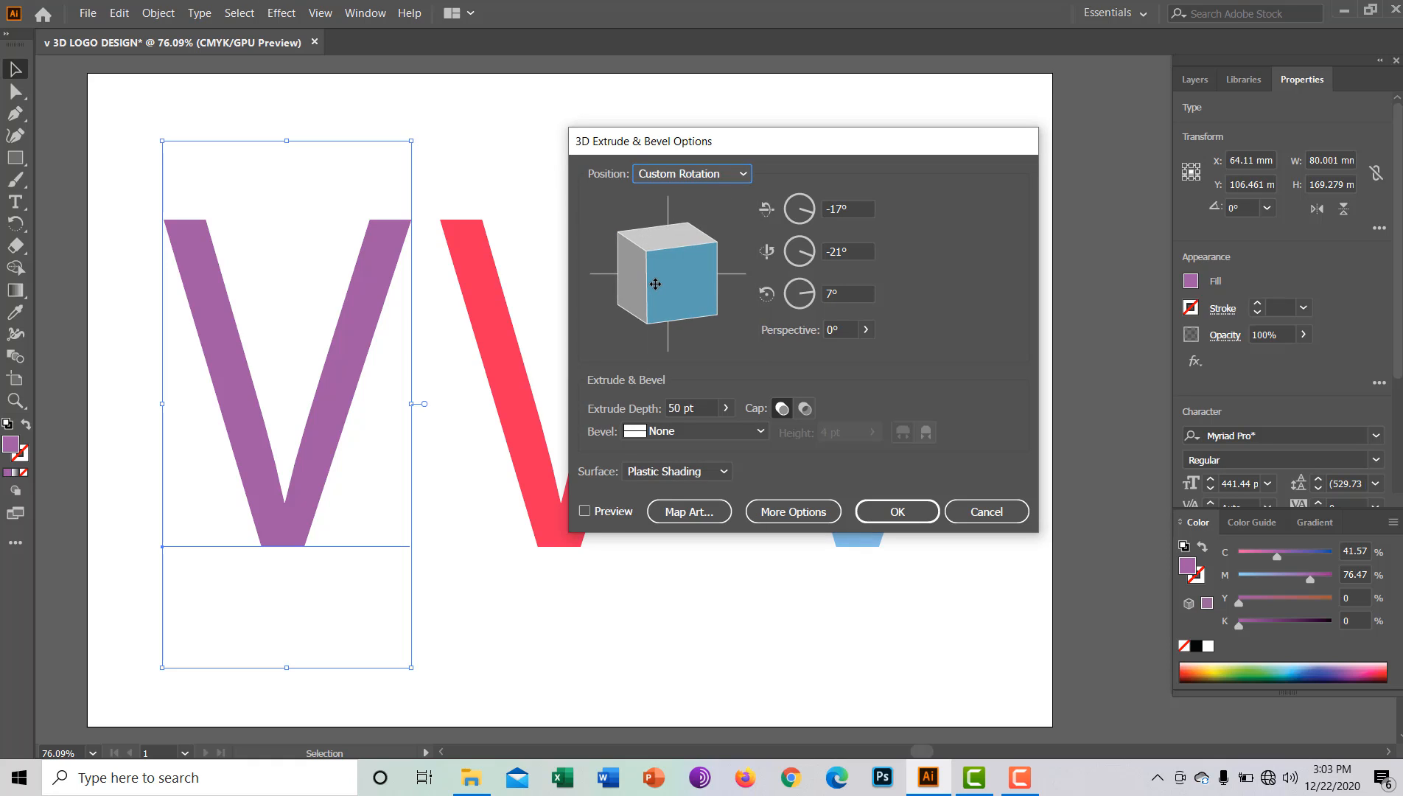
pyautogui.click(584, 511)
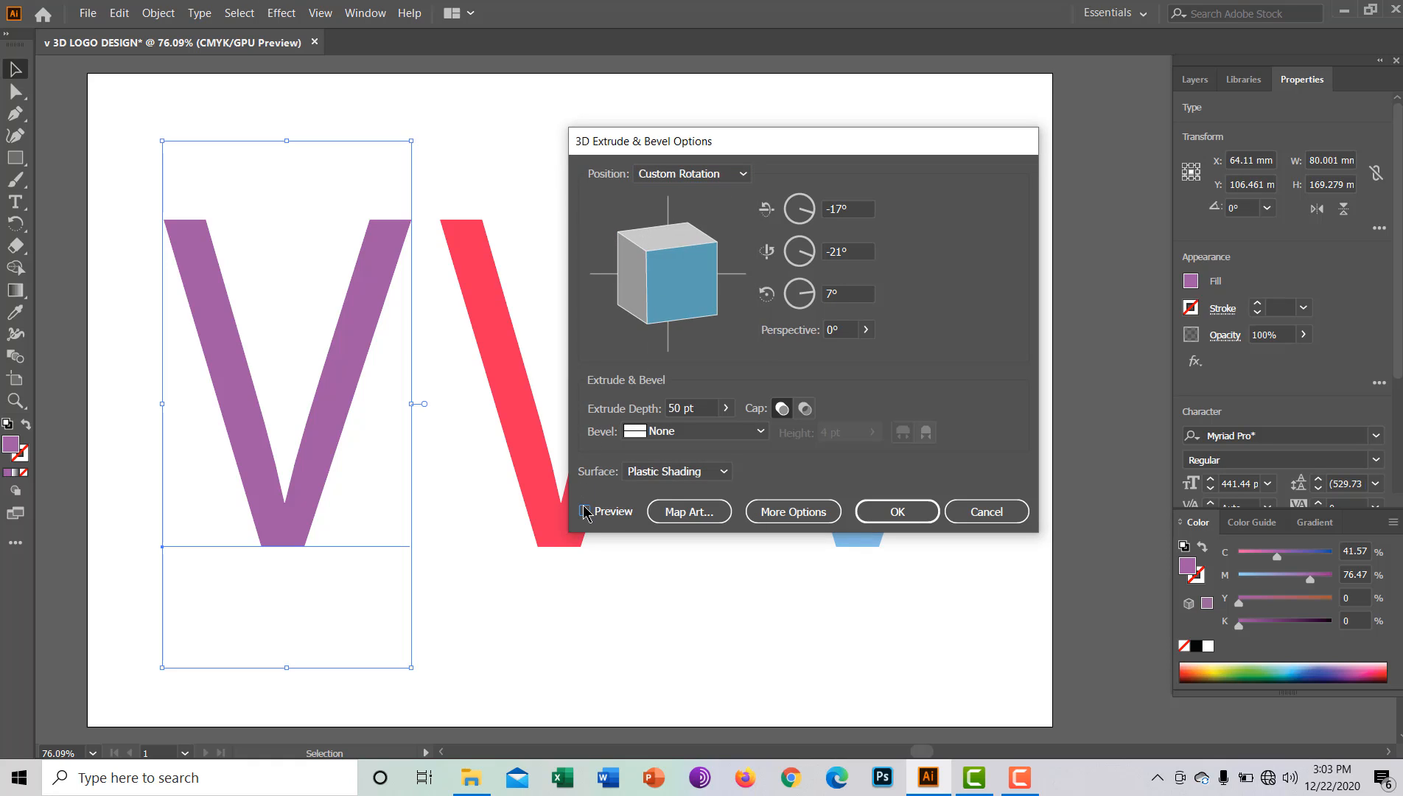
pyautogui.click(888, 512)
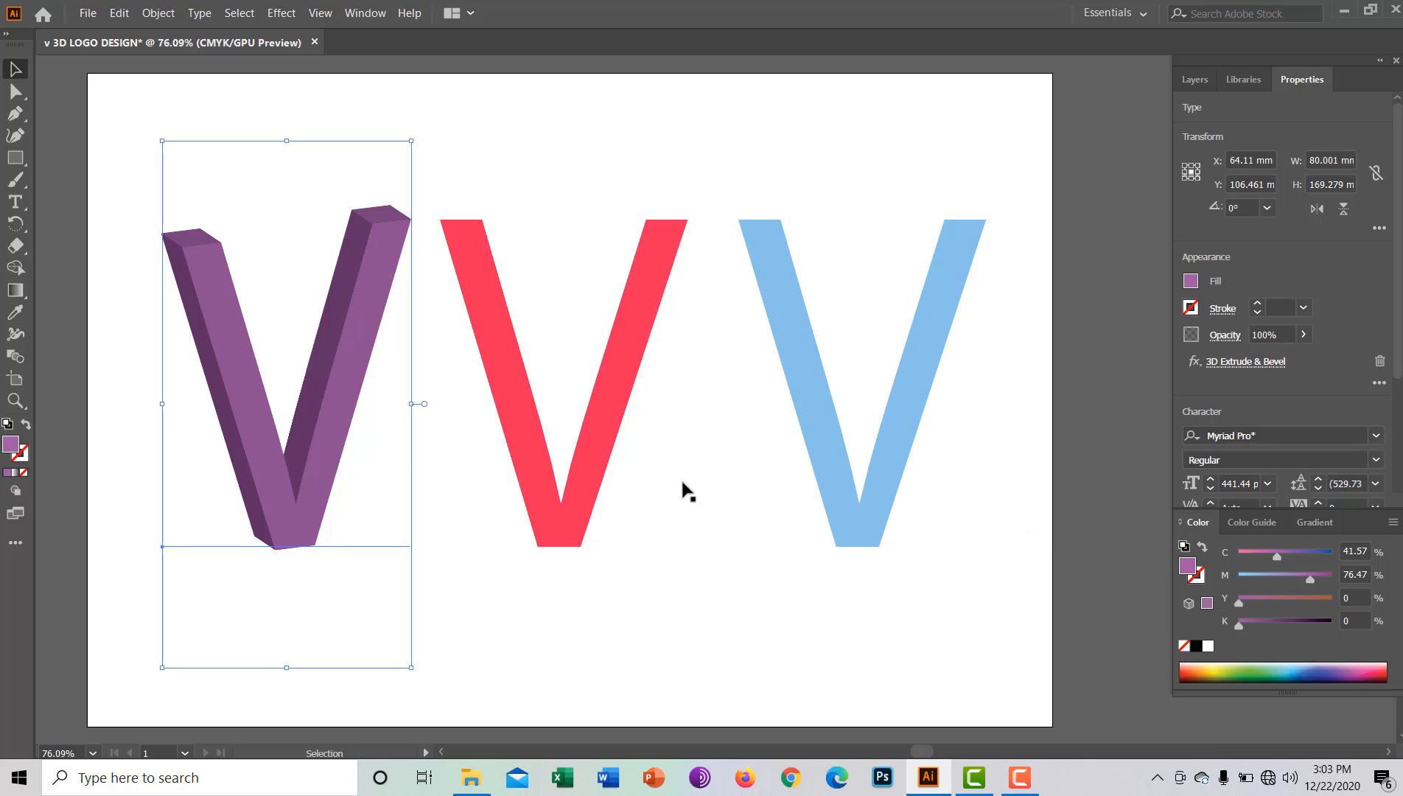
# Apply 3D Extrude & Bevel to the red middle V with the Off-Axis Bottom position and 50 pt depth.
pyautogui.click(565, 431)
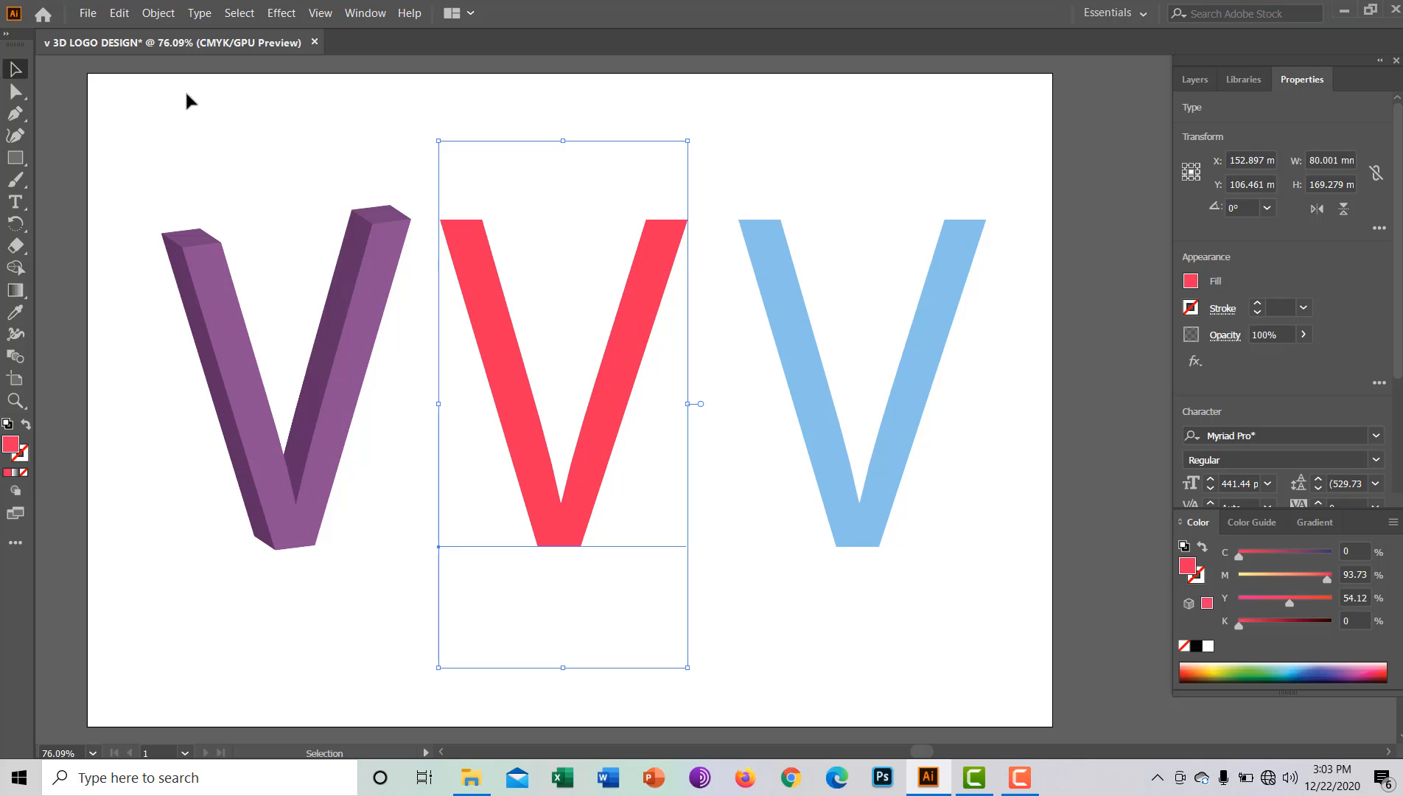
pyautogui.click(234, 14)
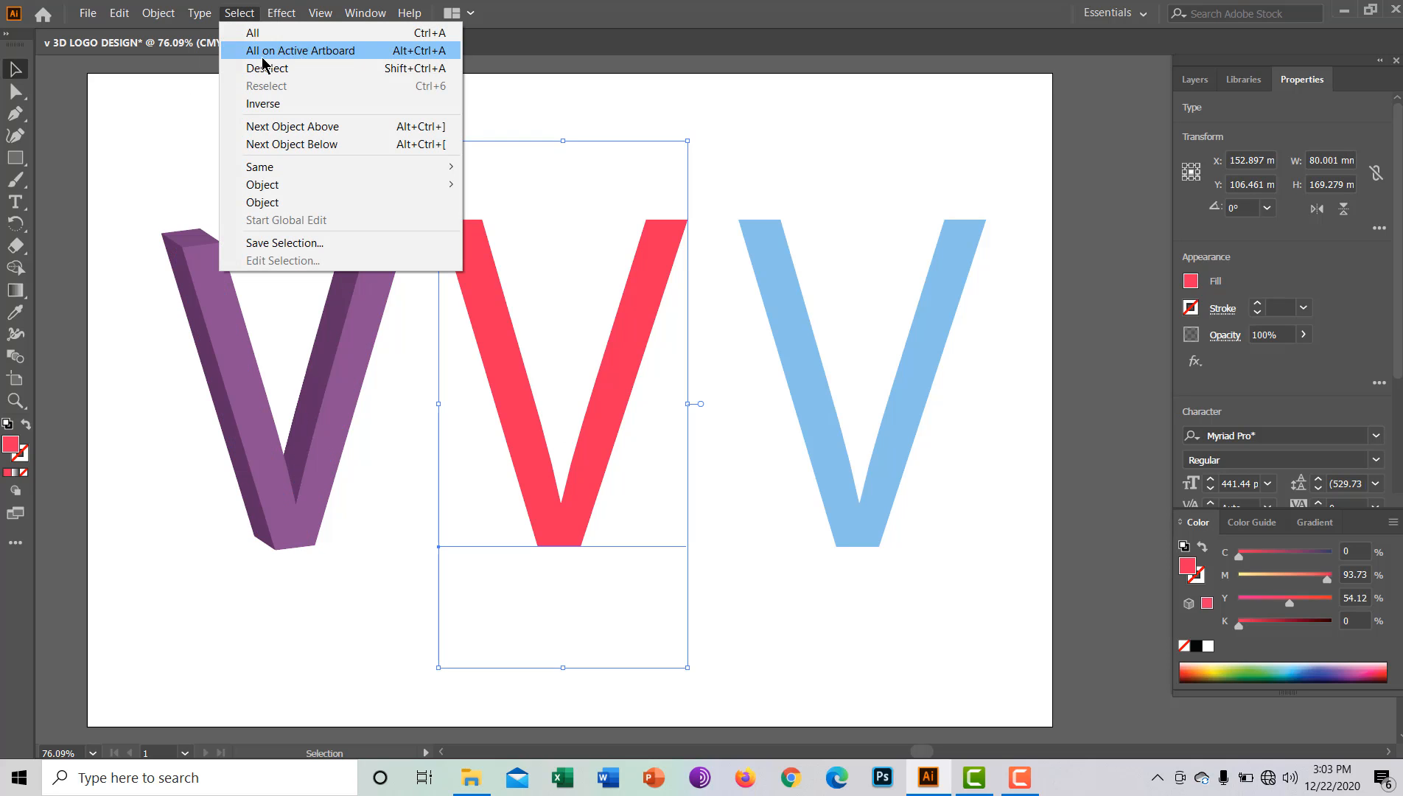
pyautogui.click(236, 15)
pyautogui.click(237, 16)
pyautogui.click(283, 14)
pyautogui.moveTo(289, 127)
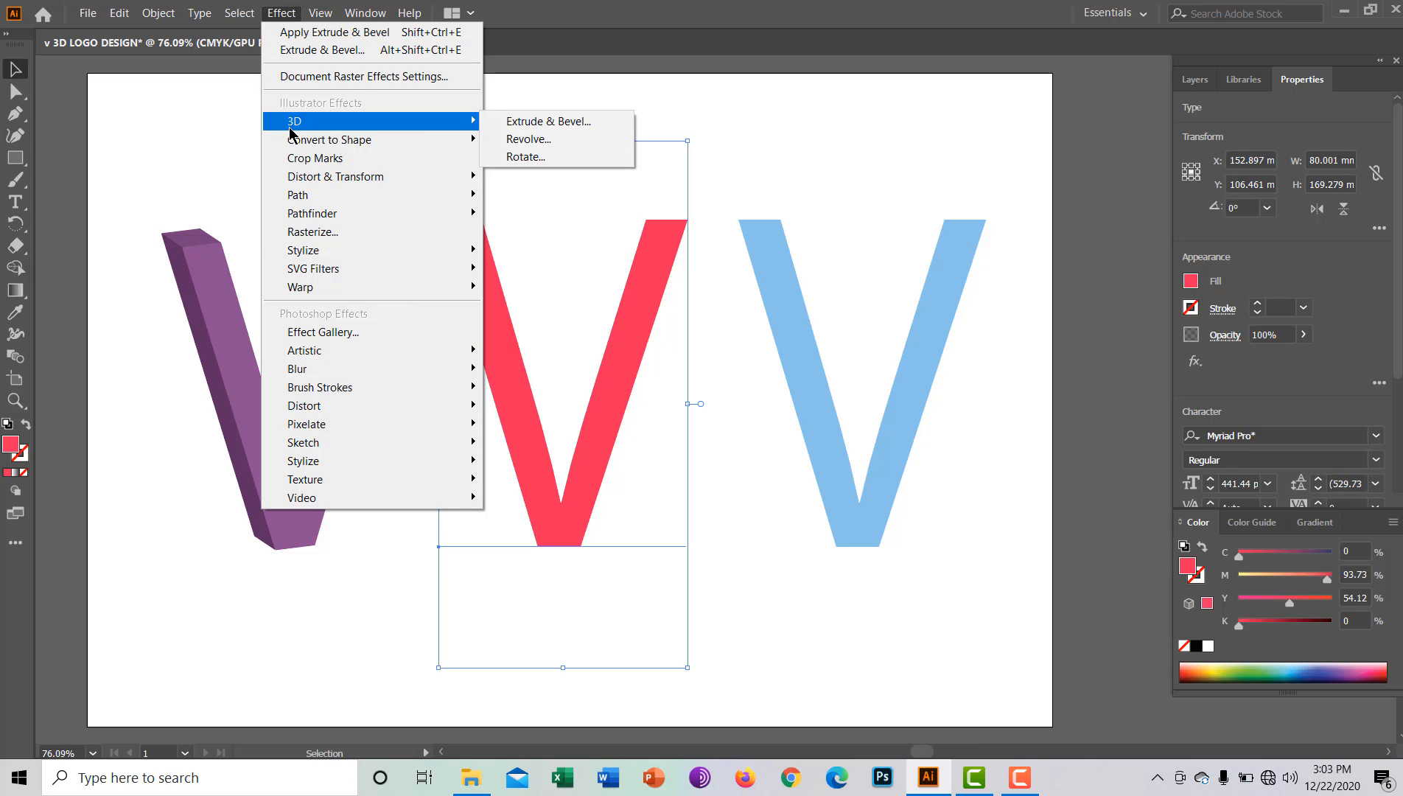
pyautogui.click(525, 125)
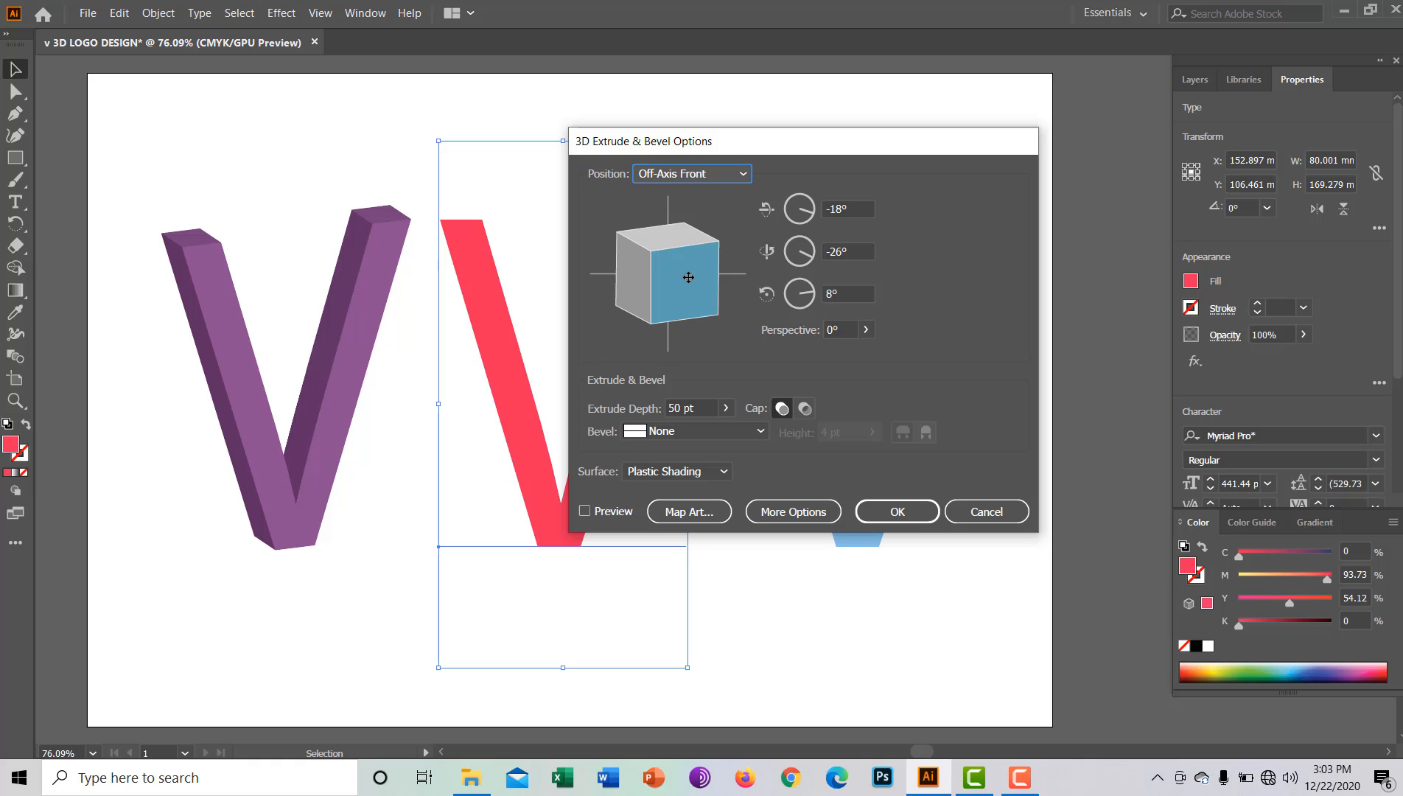
pyautogui.click(738, 175)
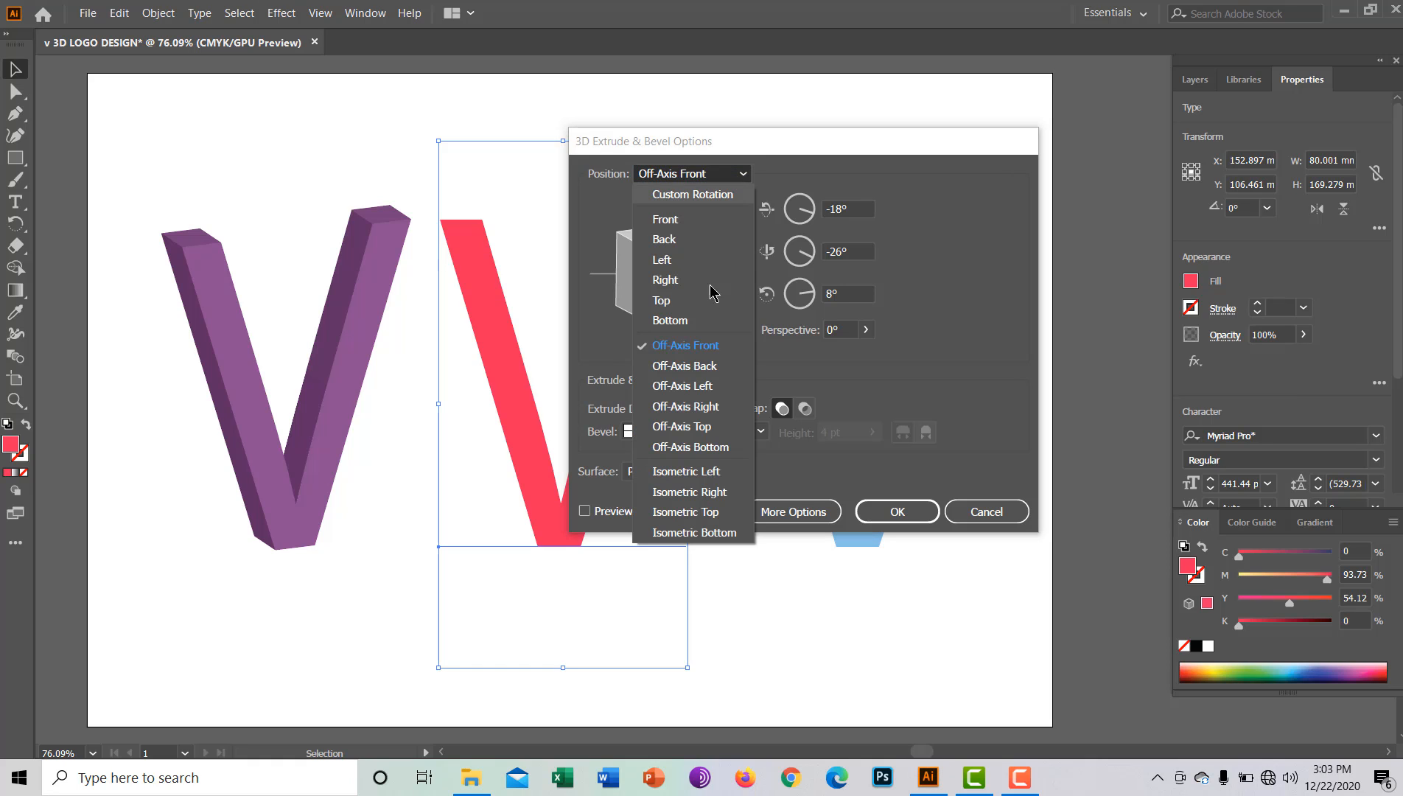
pyautogui.click(699, 446)
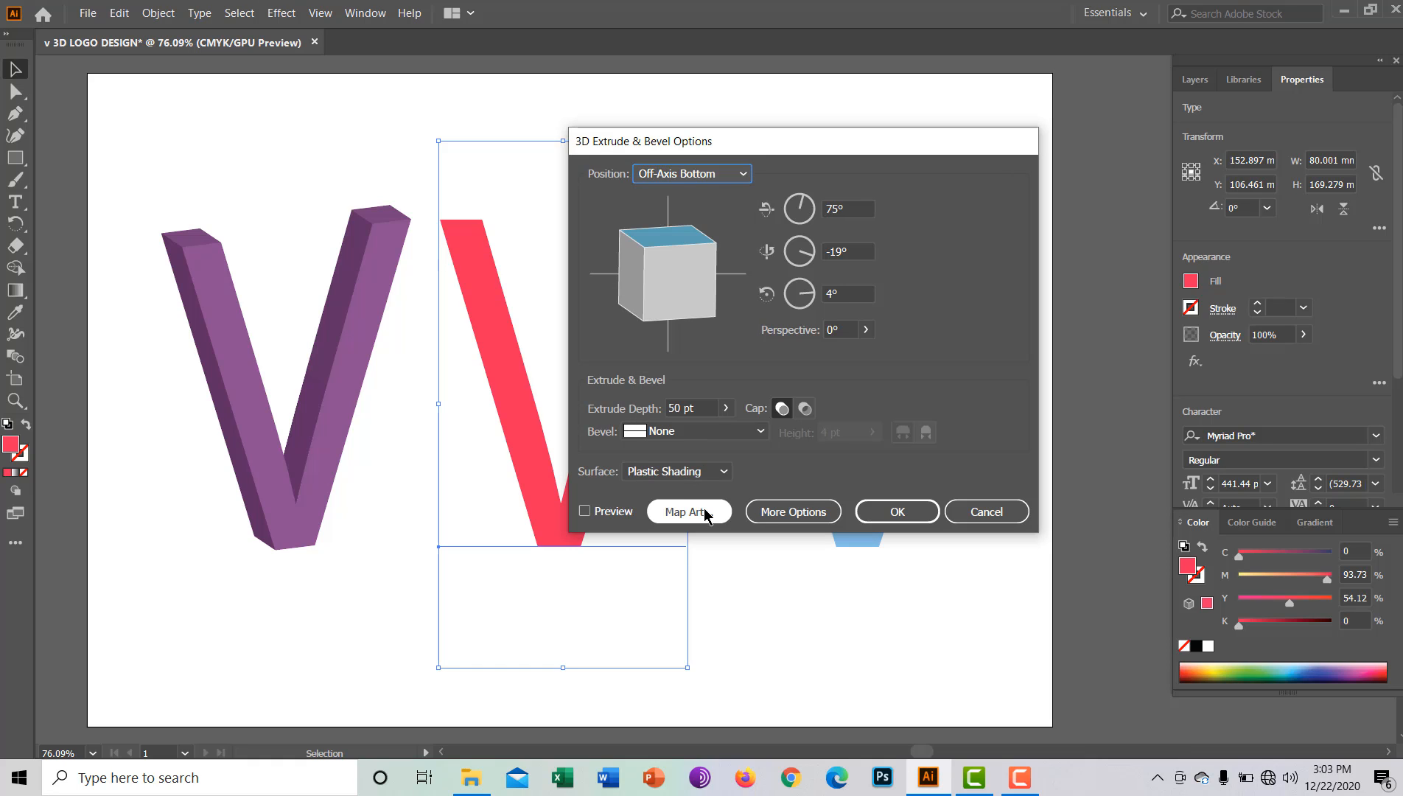
pyautogui.click(583, 512)
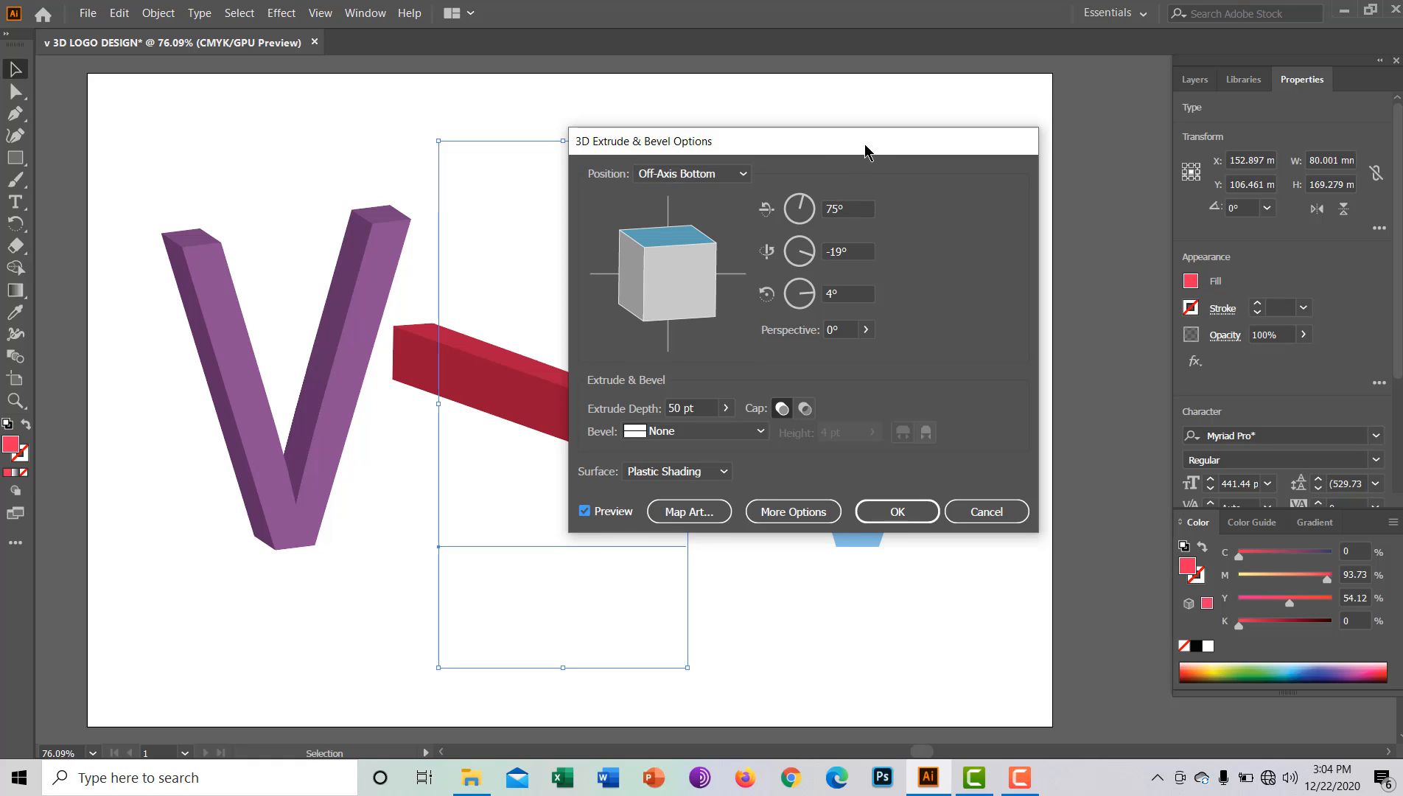
pyautogui.moveTo(867, 140); pyautogui.dragTo(1000, 150)
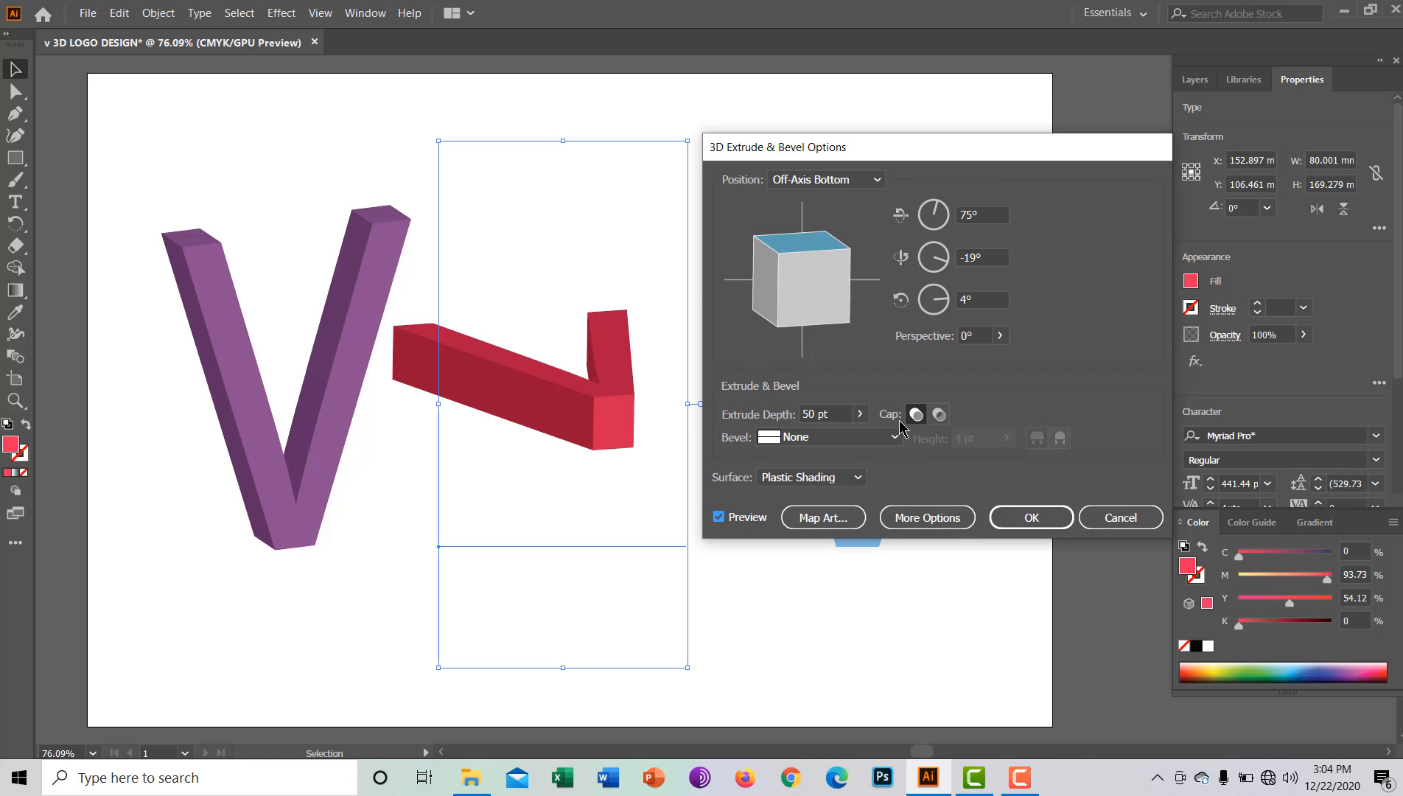
pyautogui.click(1031, 517)
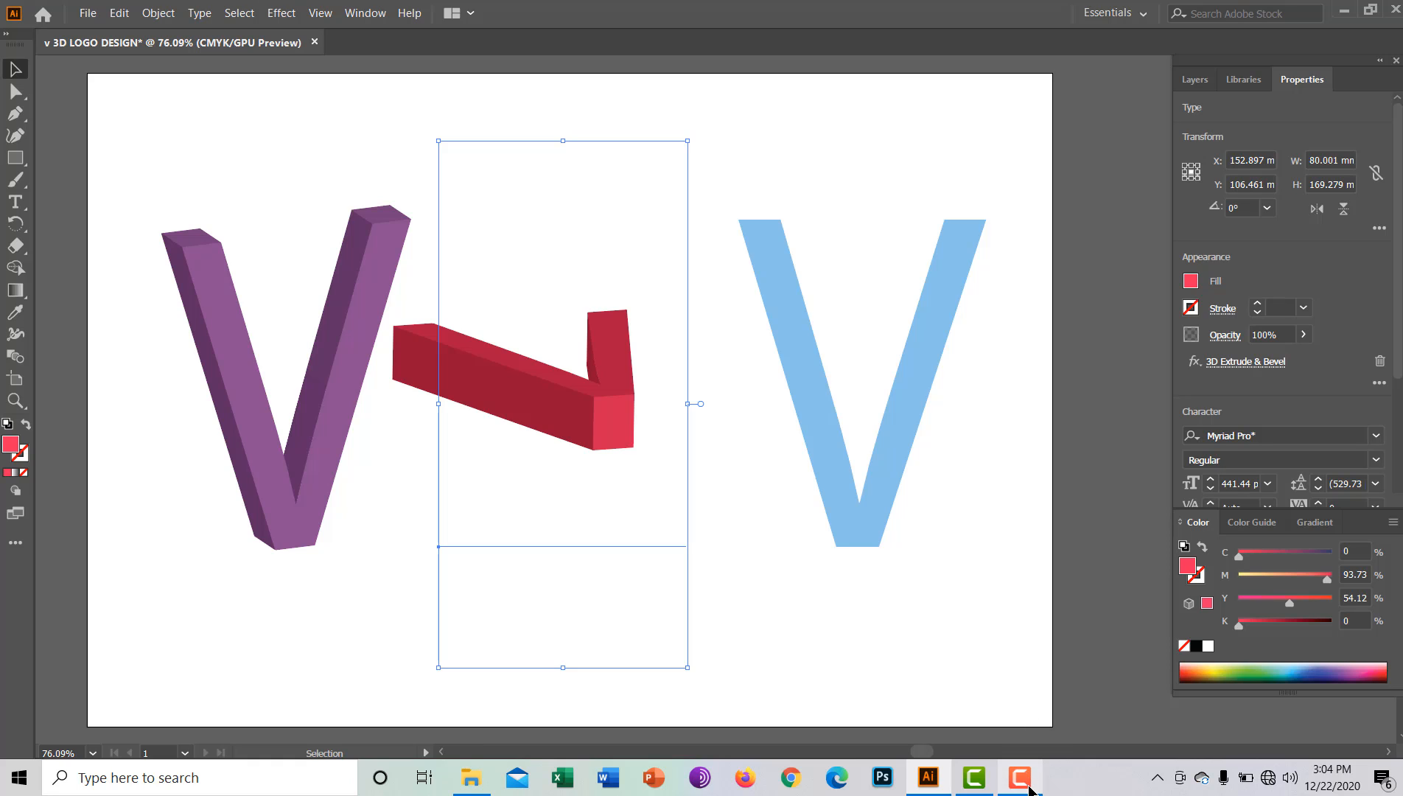
pyautogui.click(1025, 785)
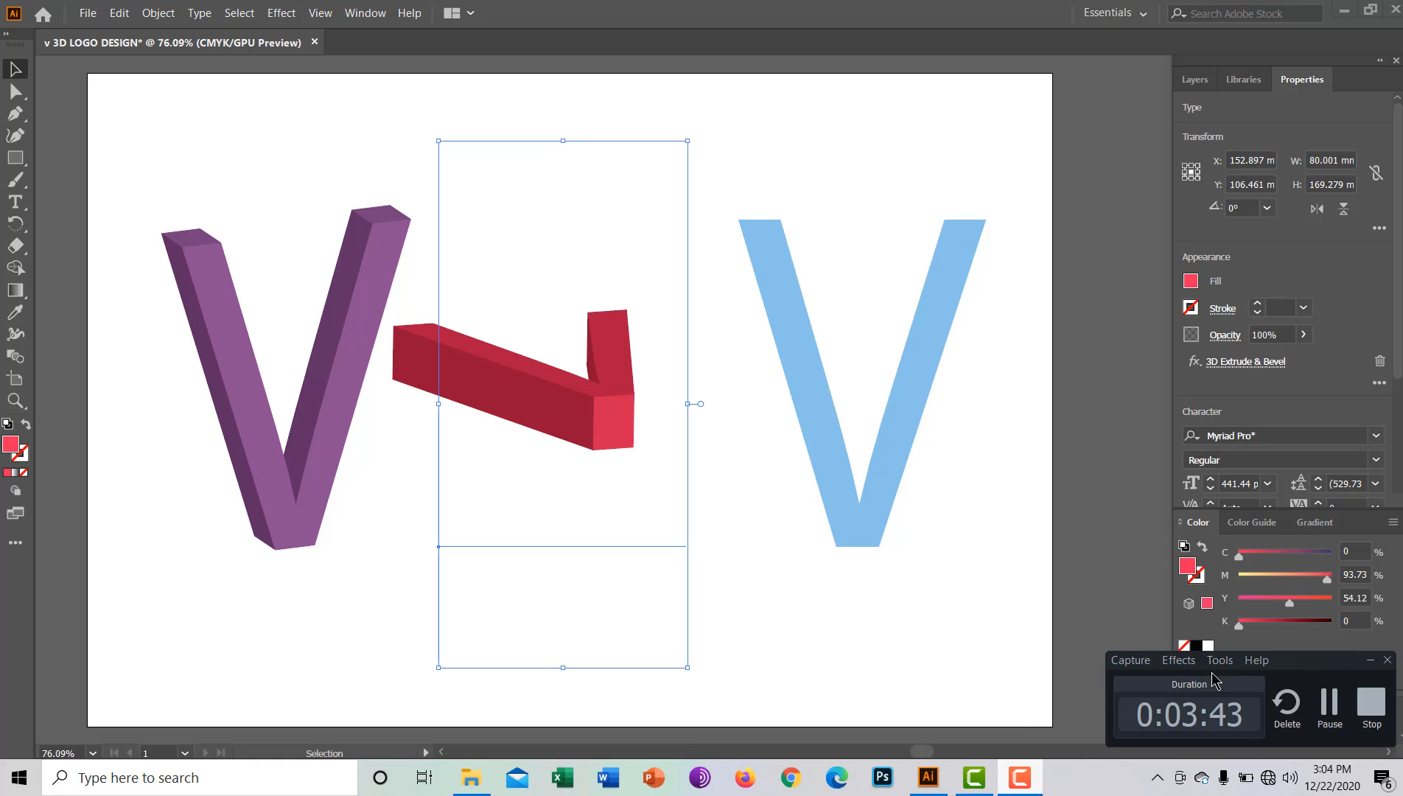